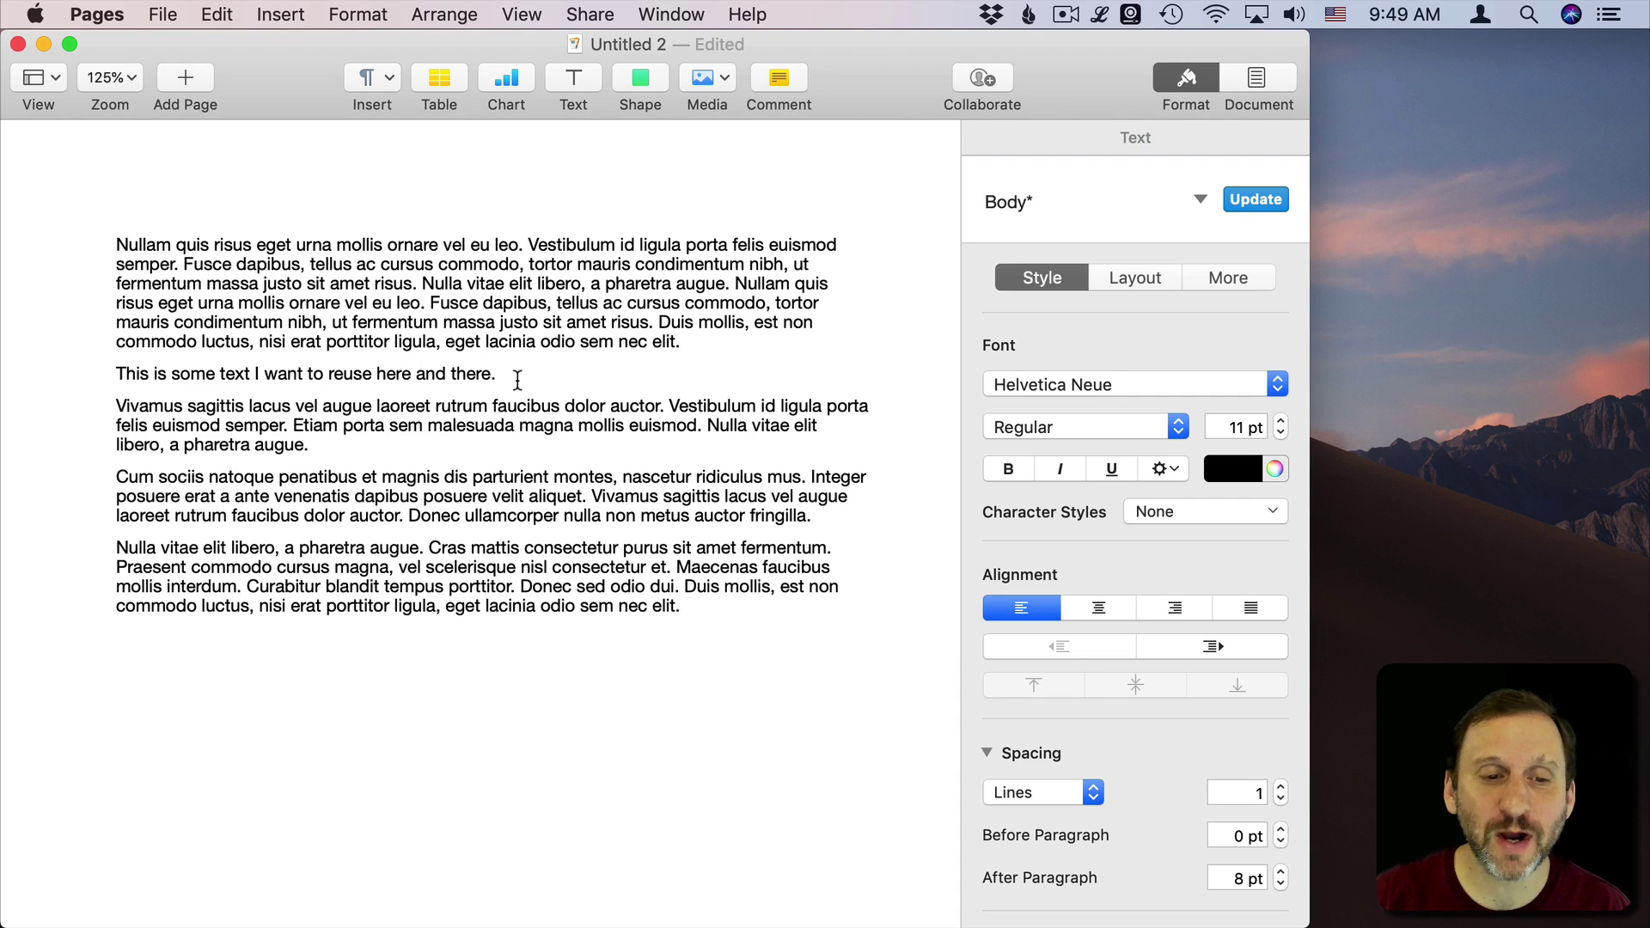
- Select the sentence 'This is some text I want to reuse here and there.'
{"action": "left_click_drag", "start_coordinate": [520, 378], "coordinate": [111, 375]}
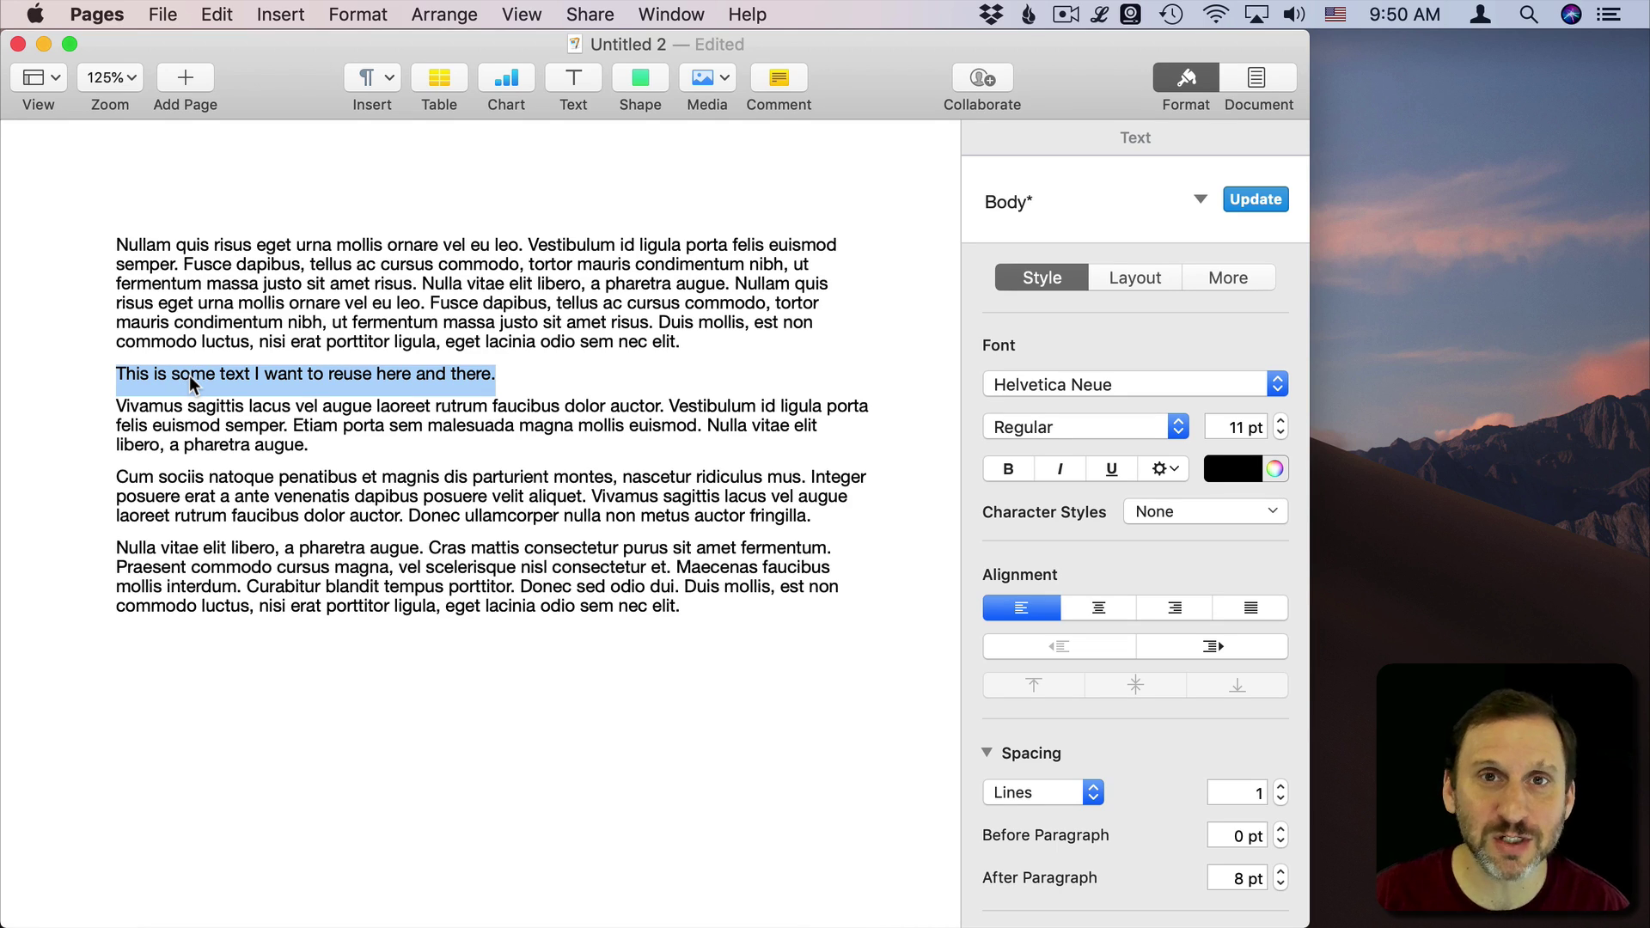
- Test-move the sentence to the last paragraph, undo it, then drop it on the desktop
{"action": "mouse_move", "coordinate": [190, 376]}
{"action": "left_mouse_down"}
{"action": "mouse_move", "coordinate": [219, 453]}
{"action": "mouse_move", "coordinate": [232, 705]}
{"action": "left_mouse_up"}
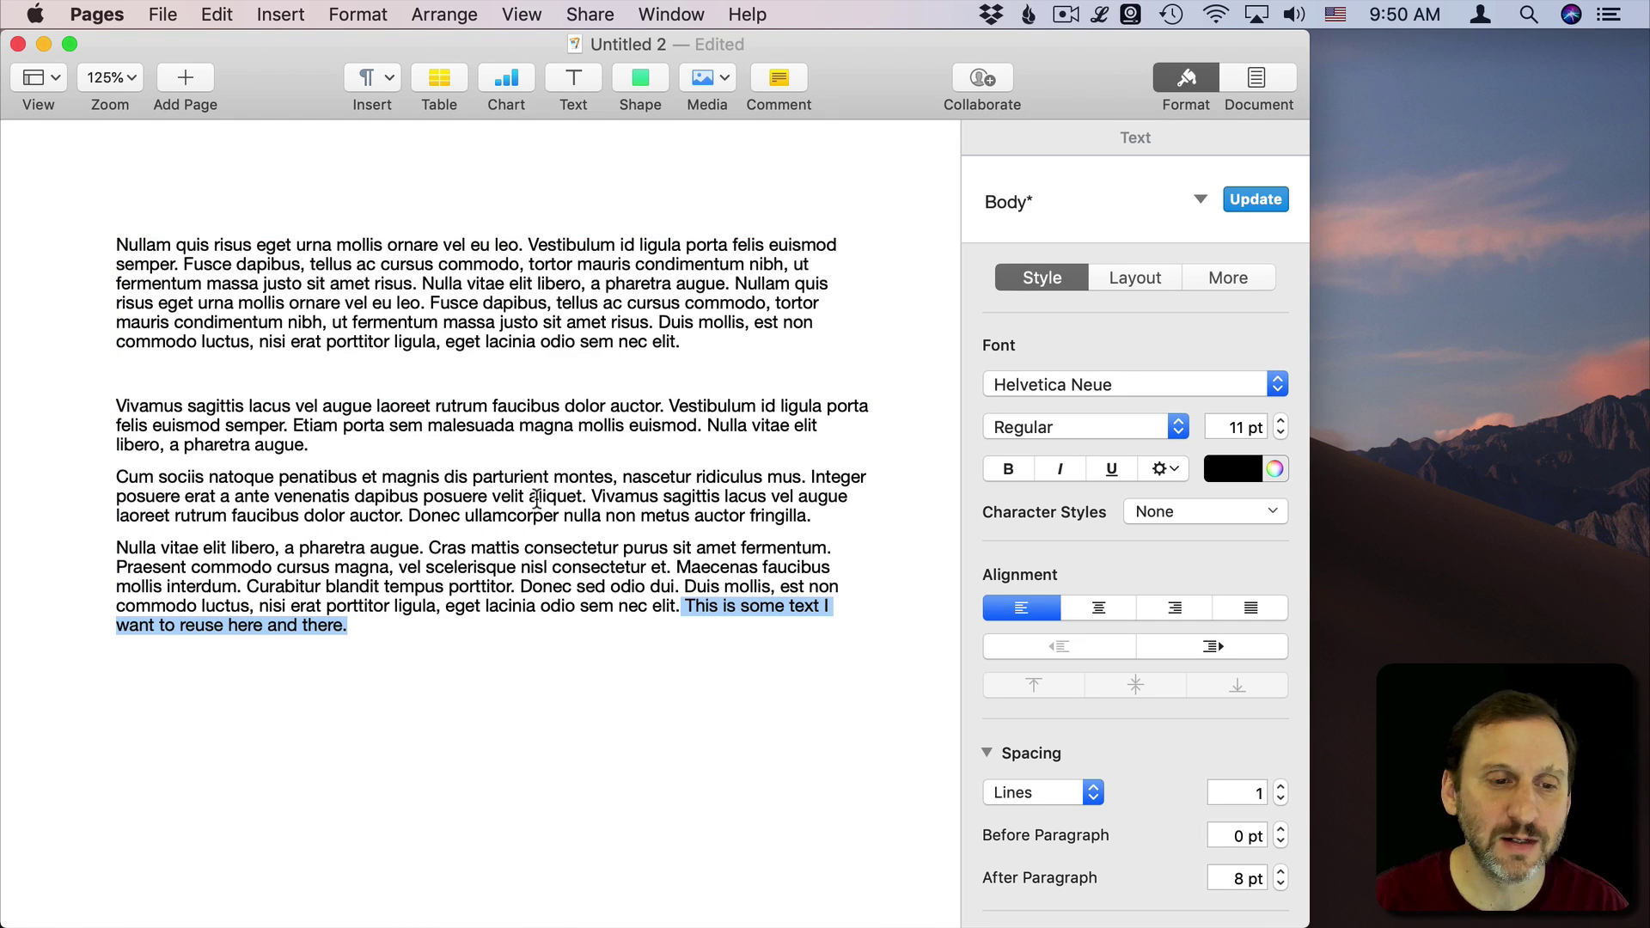
{"action": "key", "text": "super+z"}
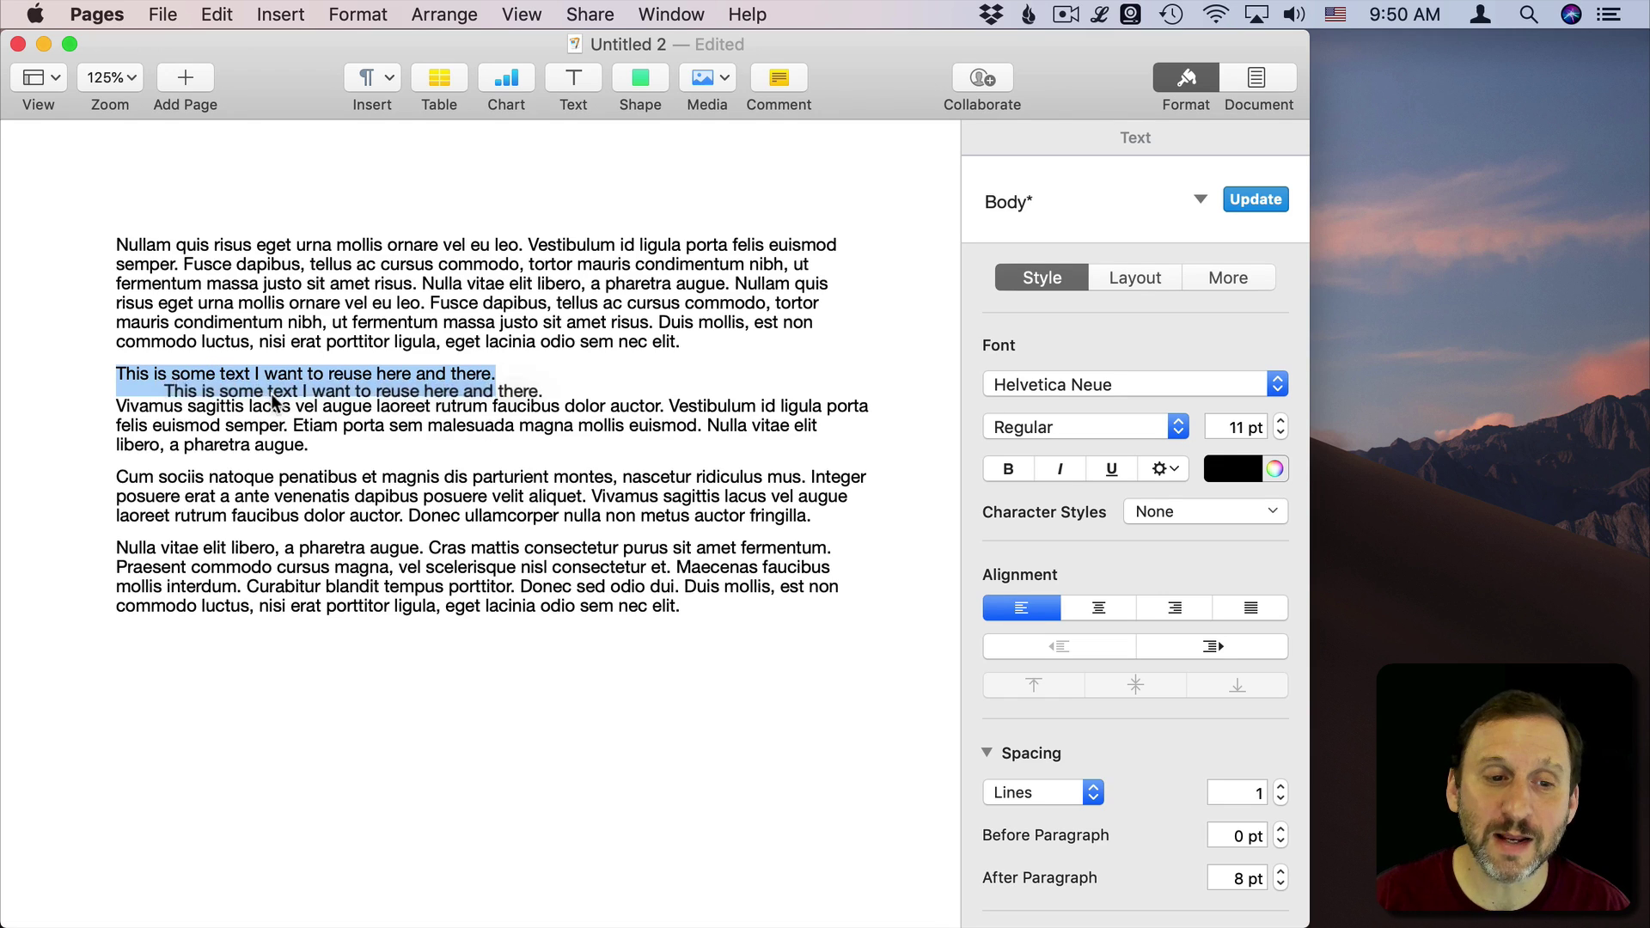
{"action": "mouse_move", "coordinate": [229, 379]}
{"action": "left_mouse_down"}
{"action": "mouse_move", "coordinate": [641, 338]}
{"action": "mouse_move", "coordinate": [1413, 113]}
{"action": "left_mouse_up"}
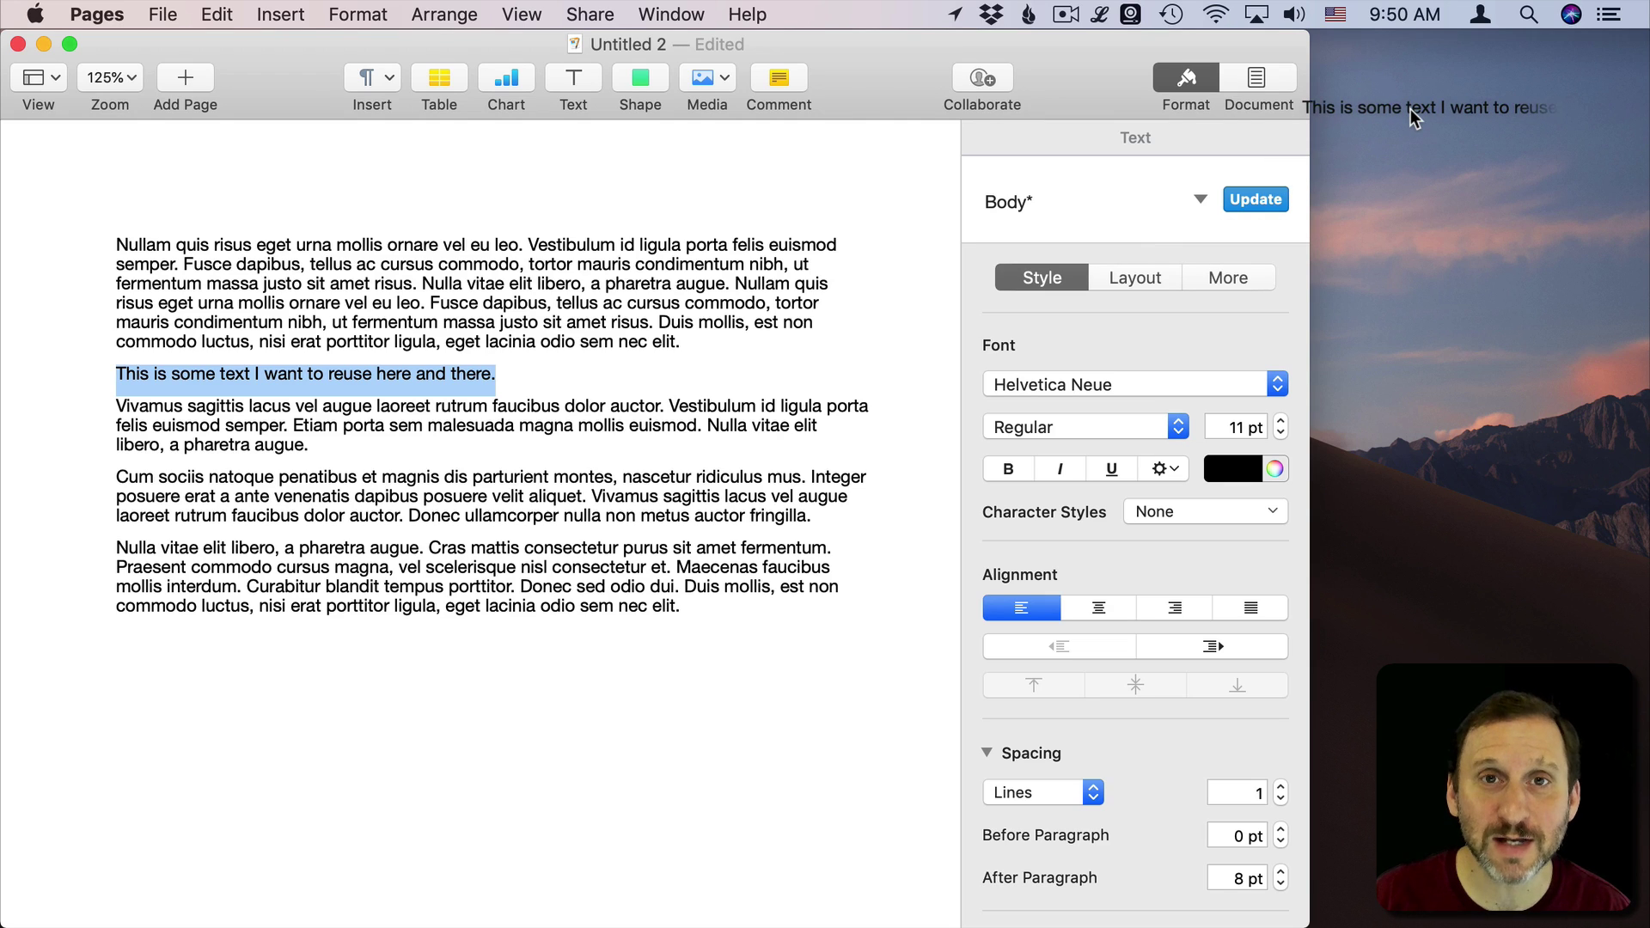
{"action": "left_click_drag", "start_coordinate": [1411, 109], "coordinate": [1401, 108]}
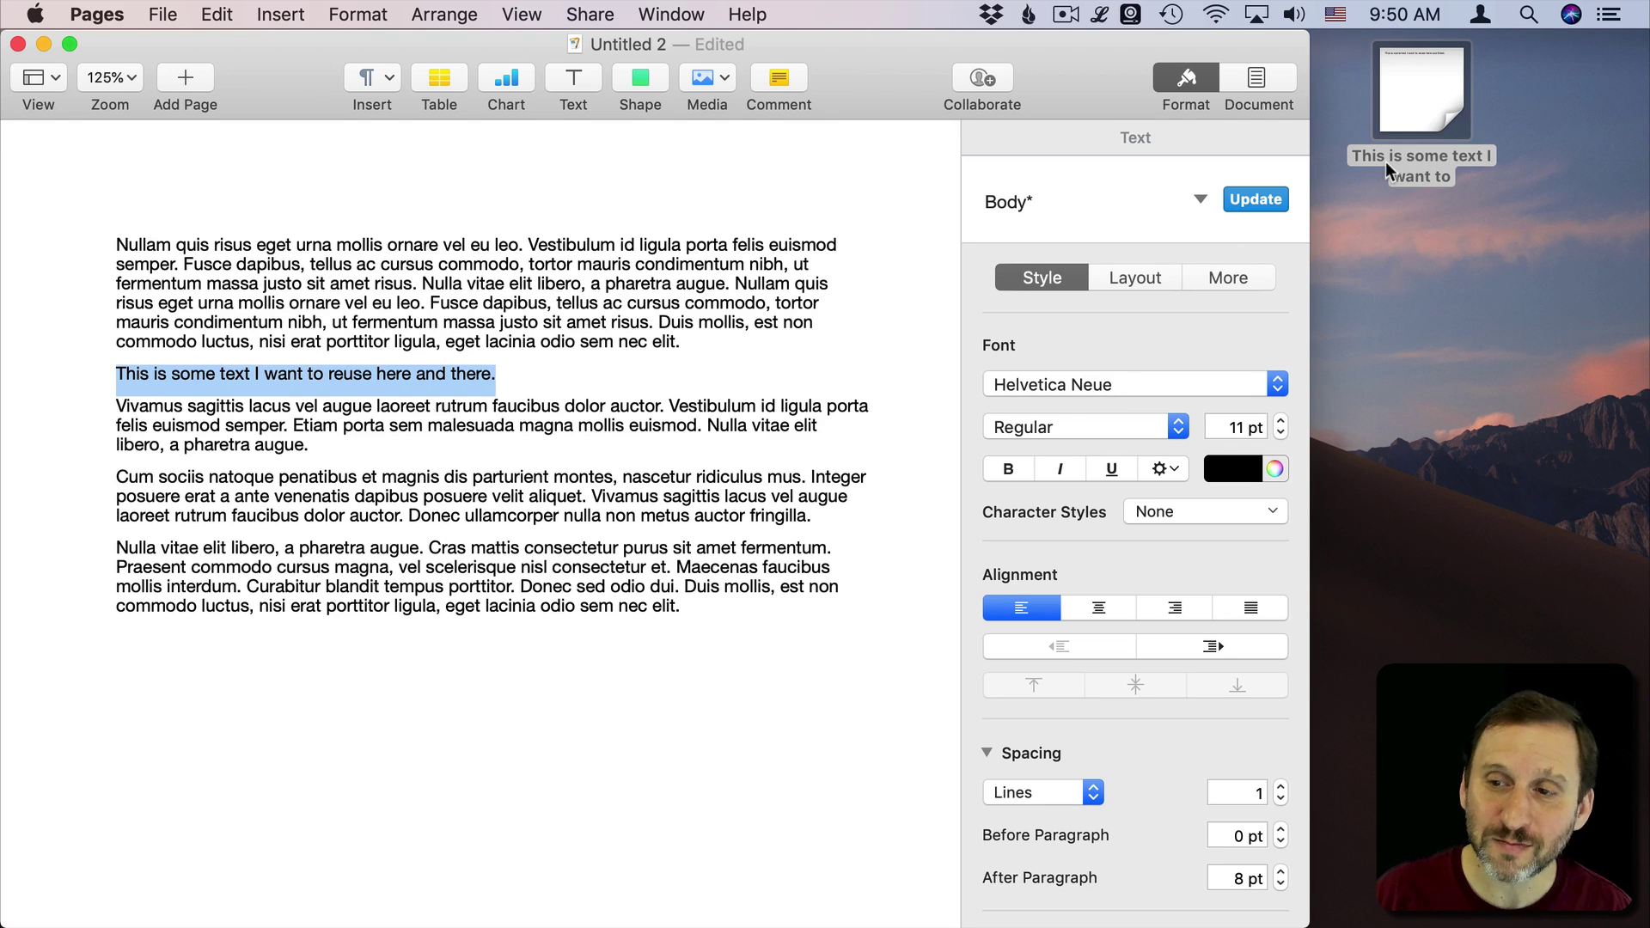
- Rename the new desktop text clipping to 'Paragraph 1'
{"action": "left_click", "coordinate": [1410, 162]}
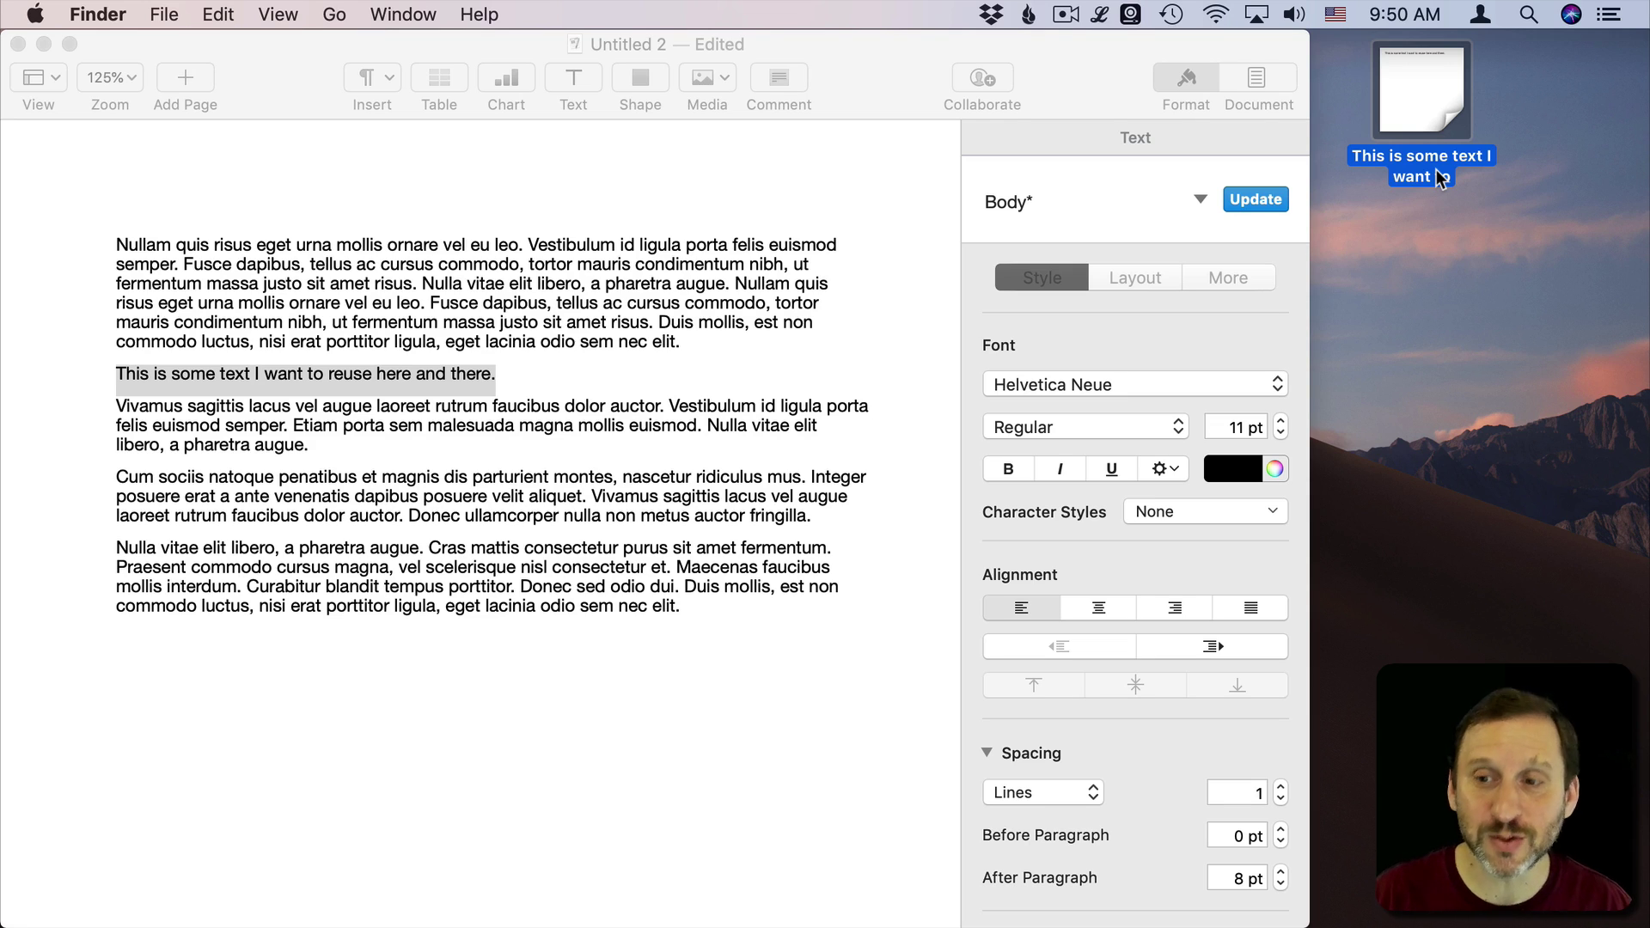
{"action": "left_click", "coordinate": [1441, 177]}
{"action": "type", "text": "Para"}
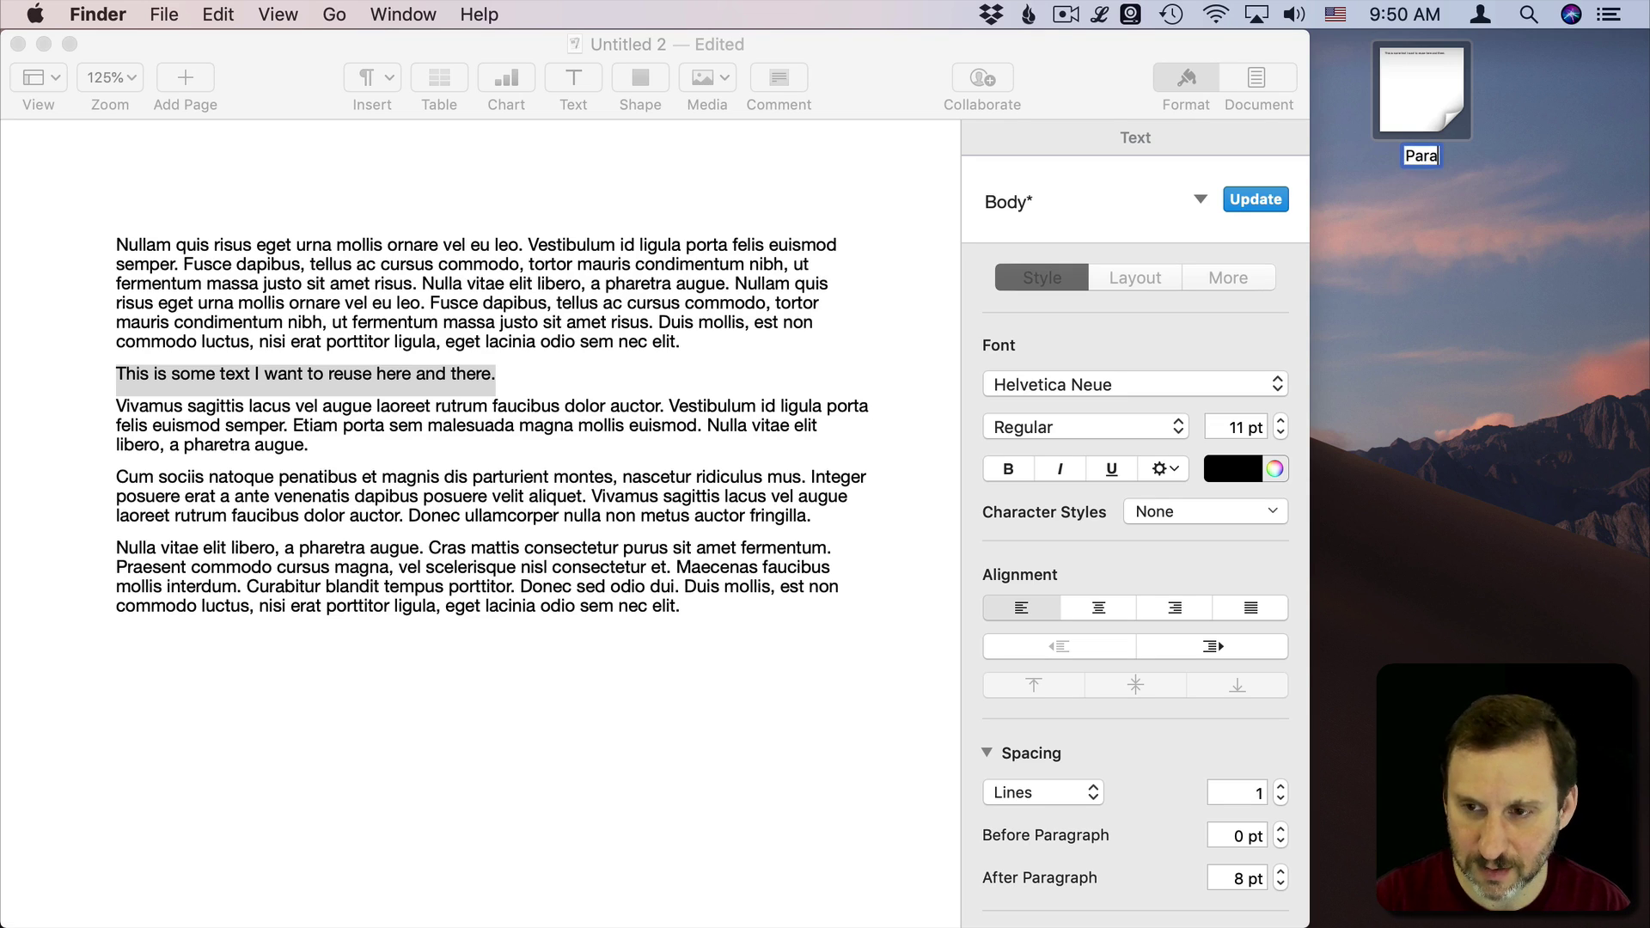
{"action": "type", "text": "graph 1"}
{"action": "key", "text": "Return"}
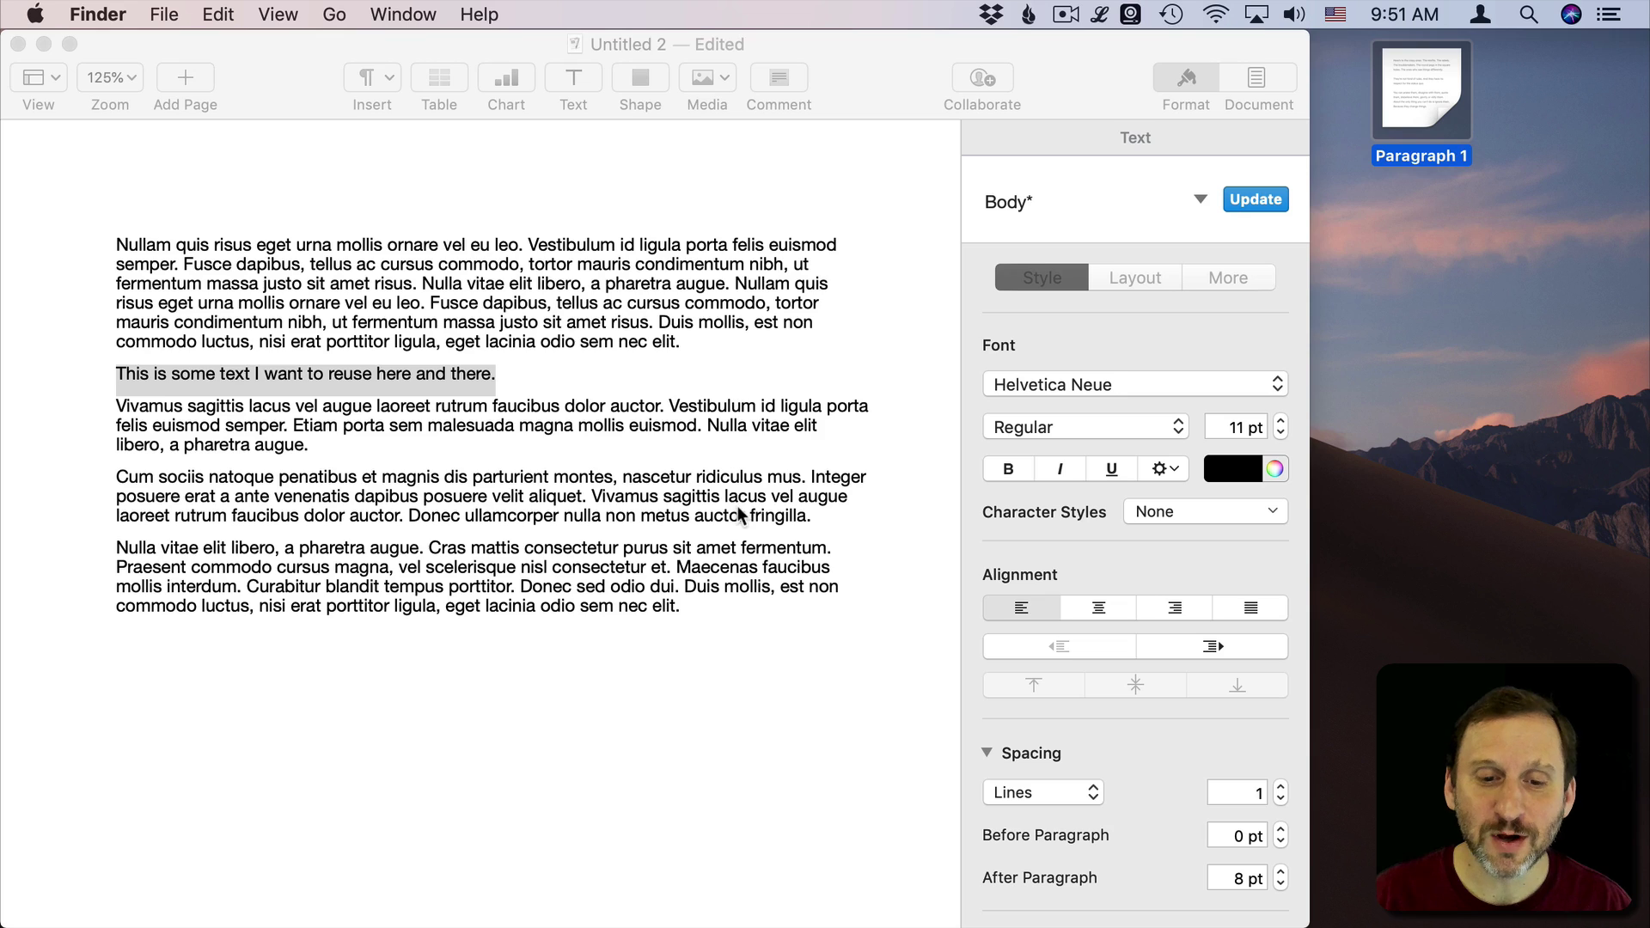
{"action": "left_click", "coordinate": [717, 639]}
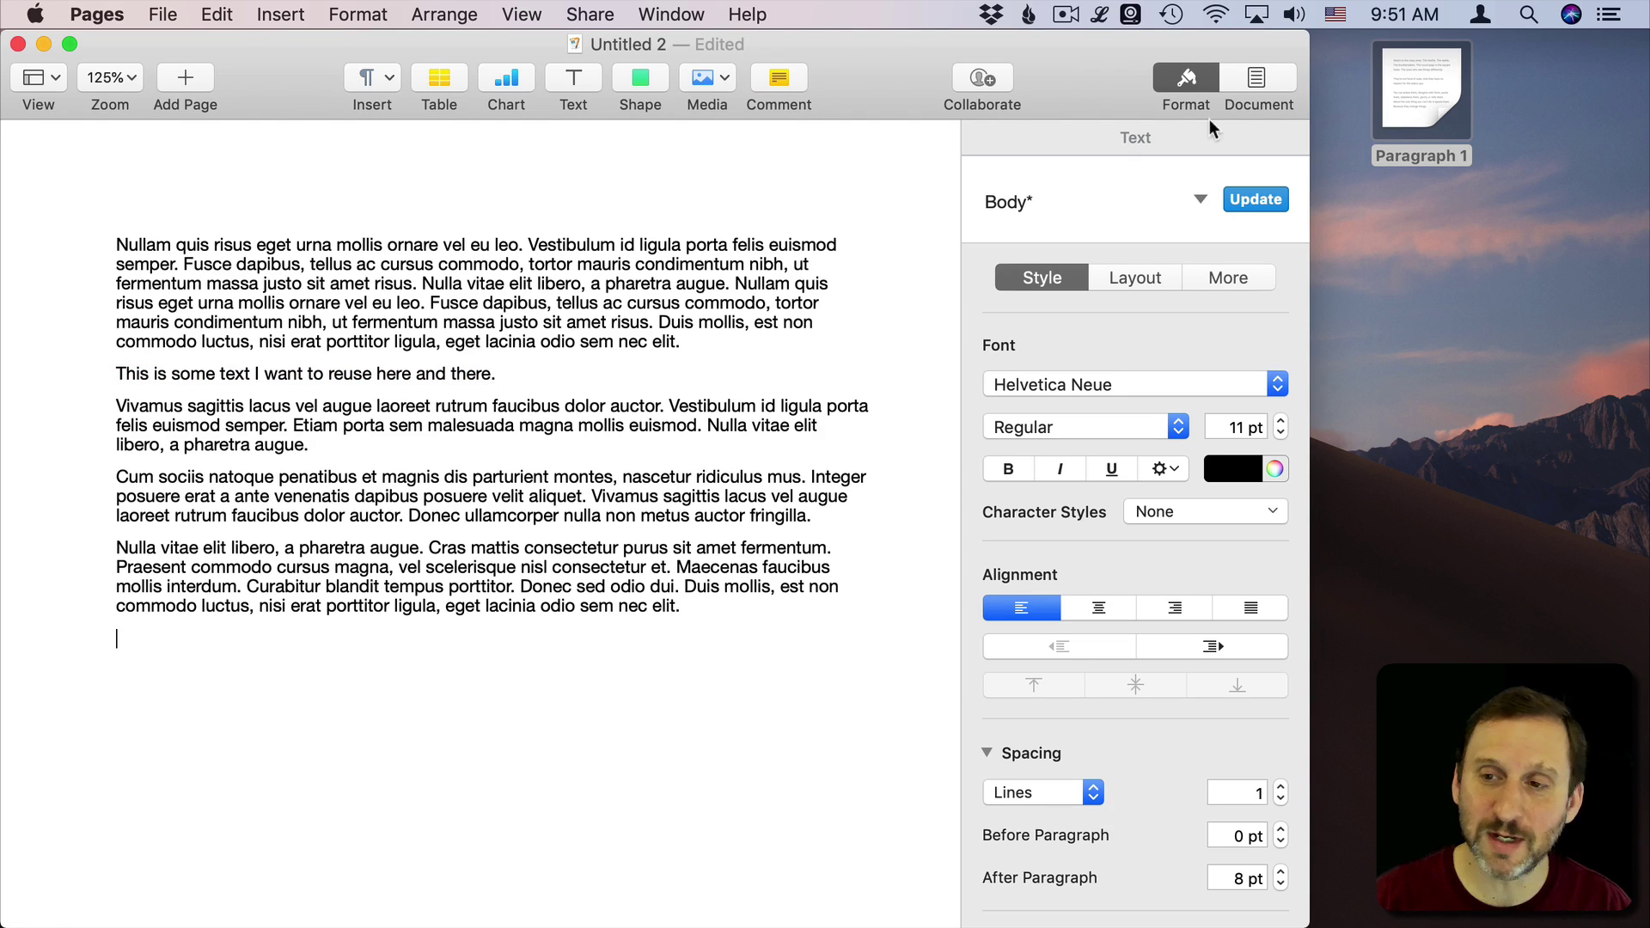
{"action": "left_click_drag", "start_coordinate": [1431, 79], "coordinate": [148, 654]}
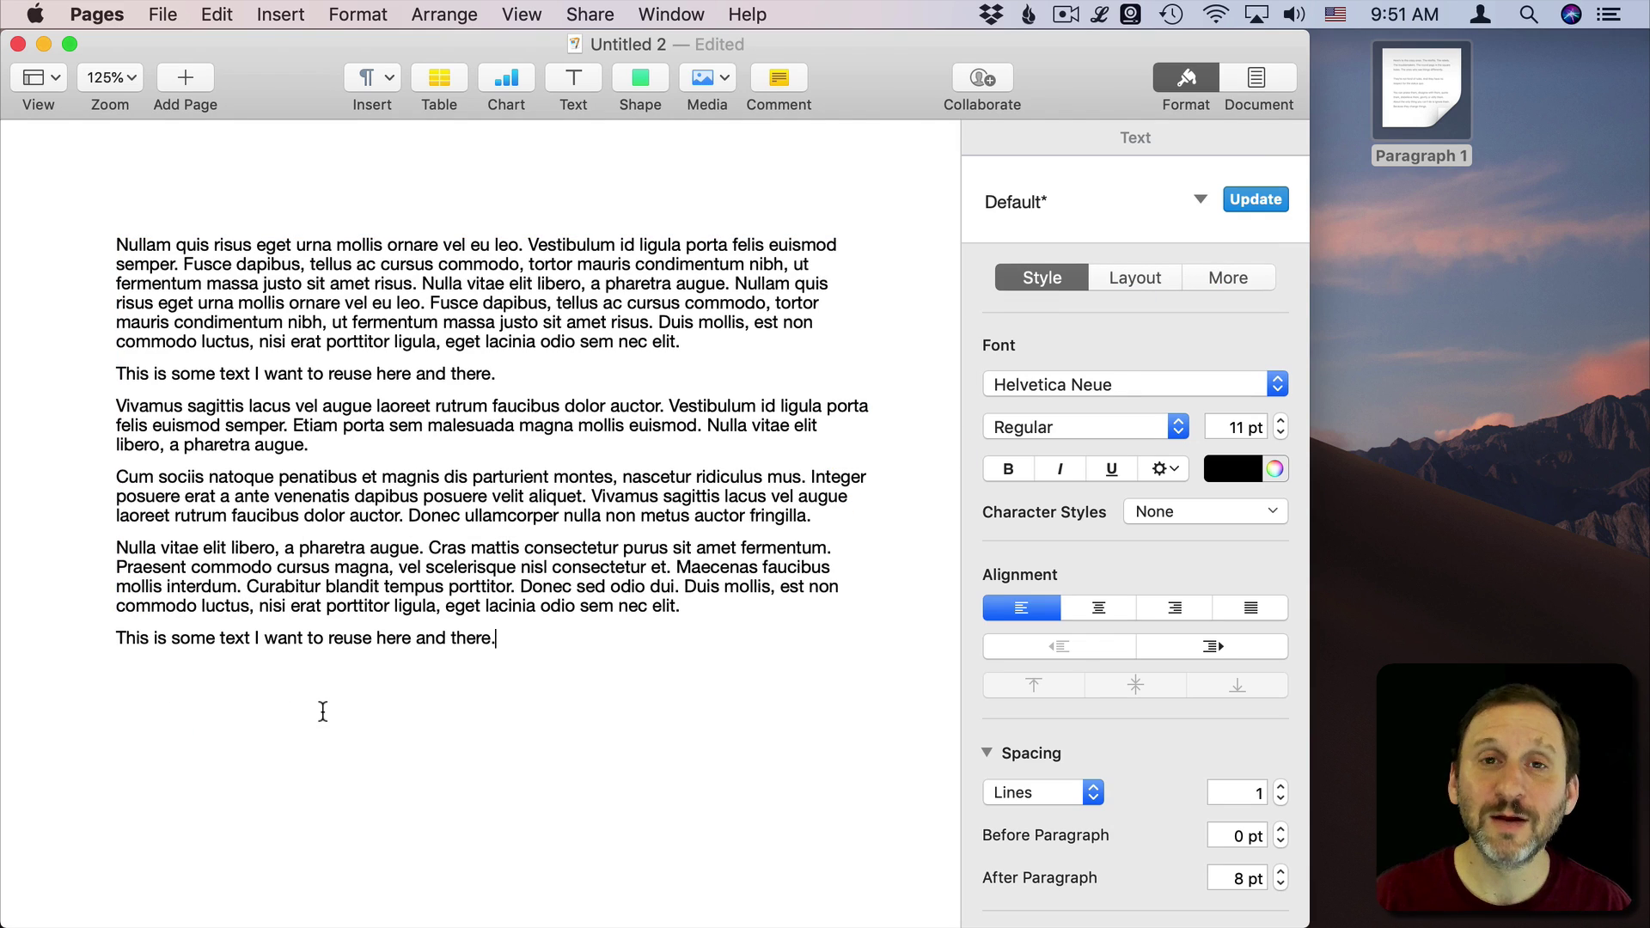
{"action": "left_click", "coordinate": [405, 608]}
{"action": "key", "text": "super+z"}
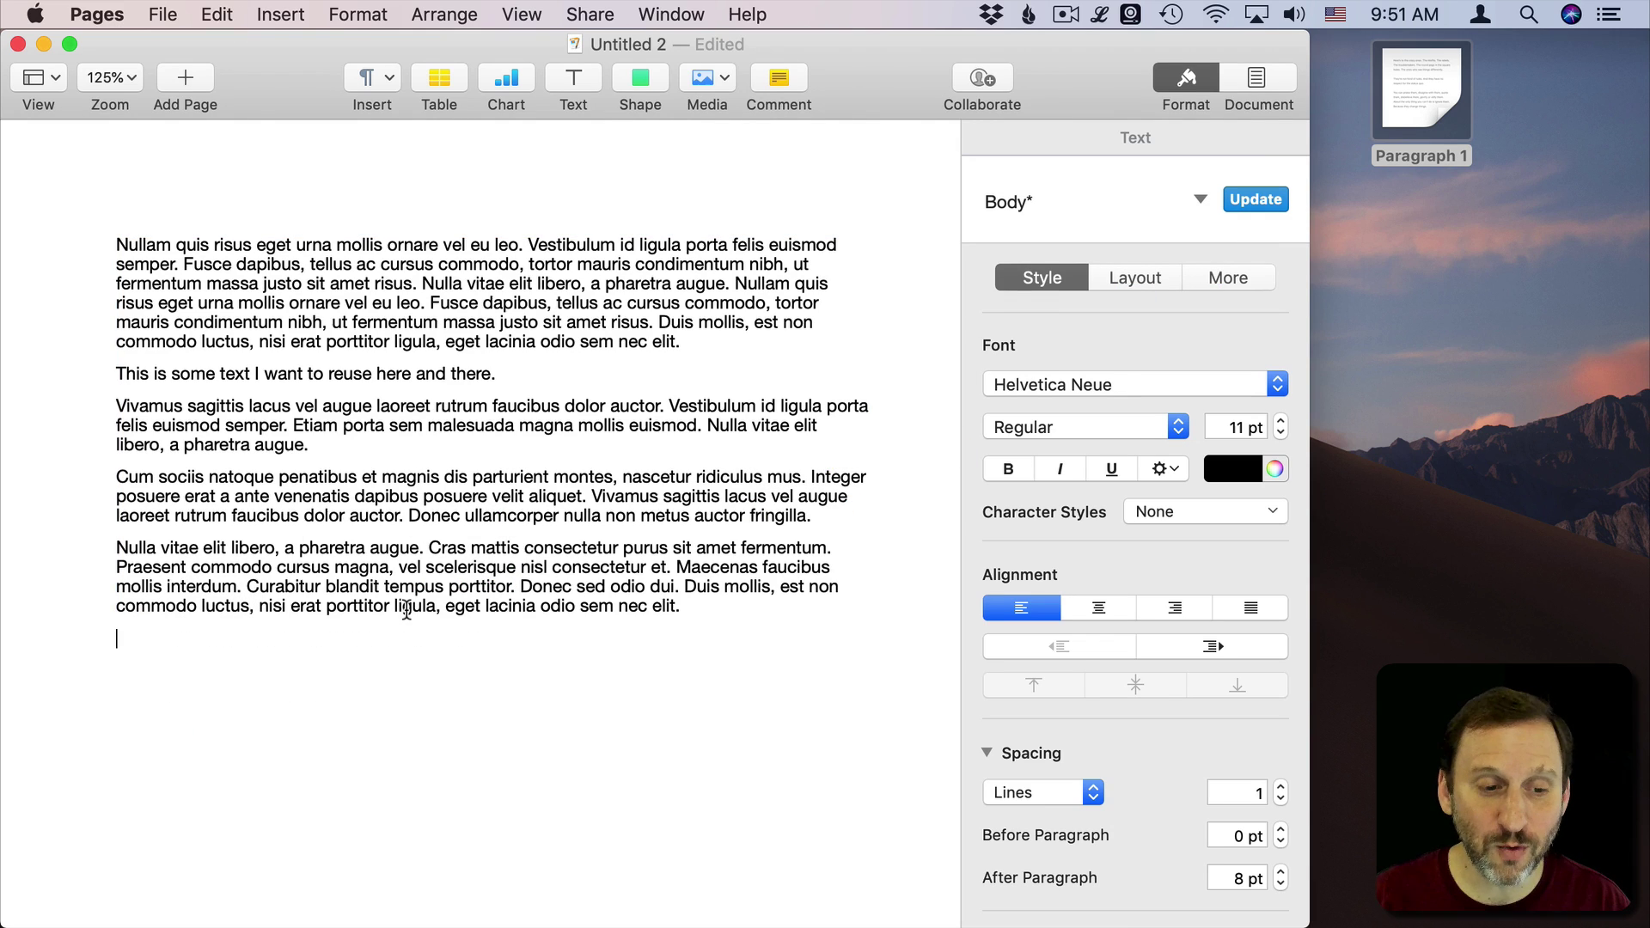
{"action": "key", "text": "super+z"}
{"action": "key", "text": "super+n"}
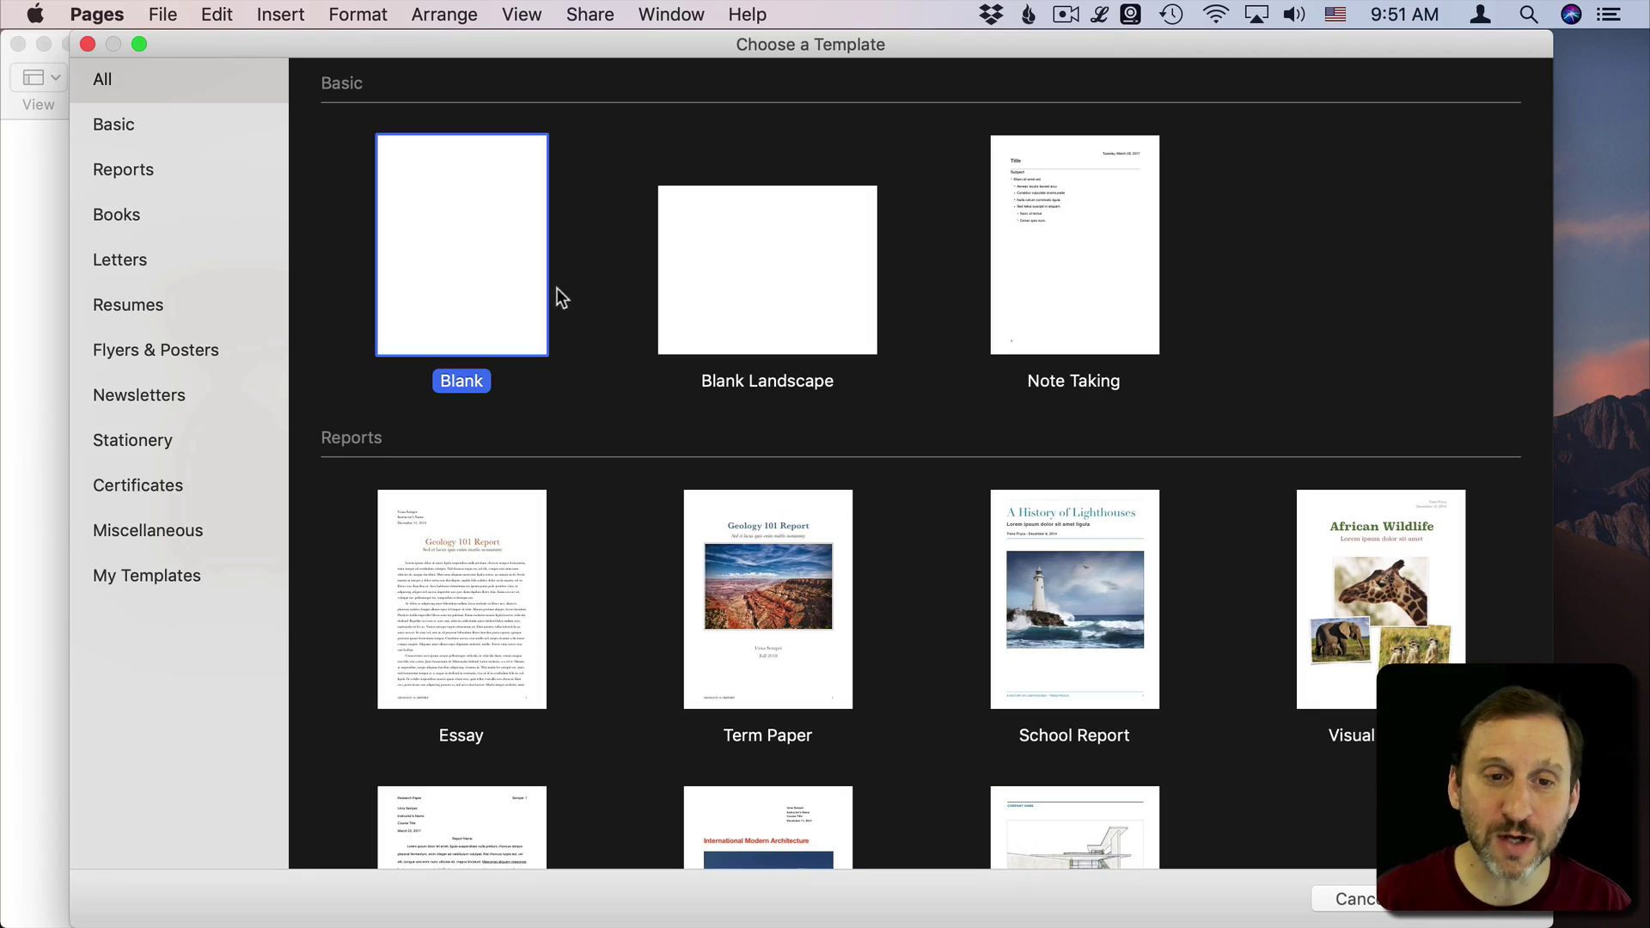
{"action": "double_click", "coordinate": [474, 243]}
{"action": "left_click_drag", "start_coordinate": [1227, 43], "coordinate": [1068, 43]}
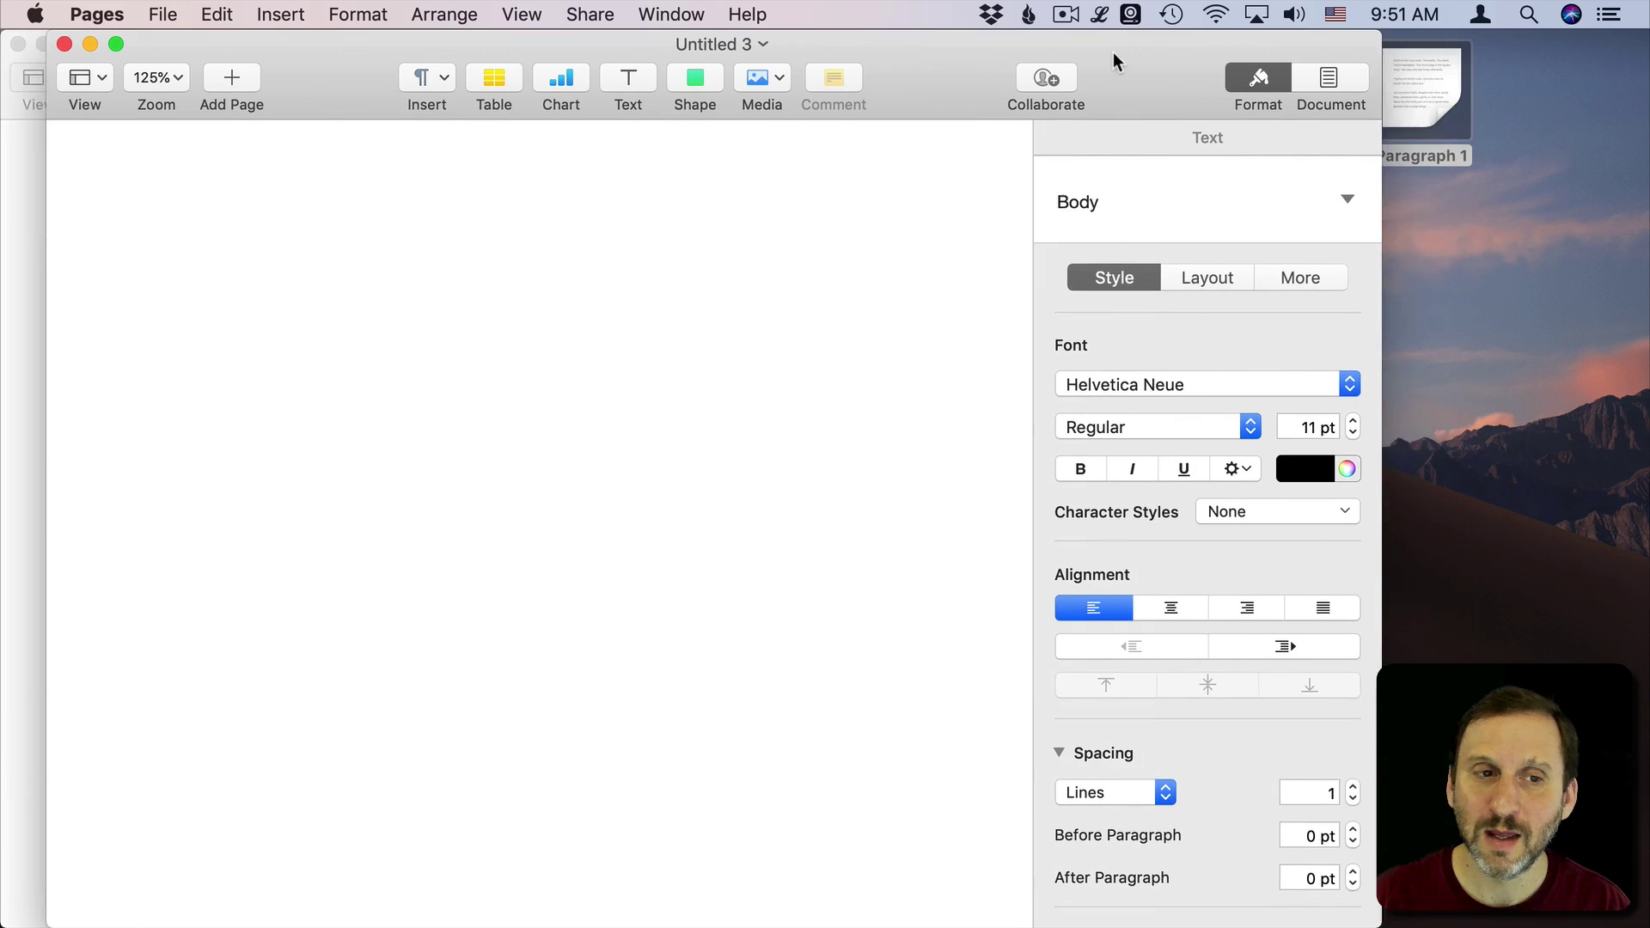
{"action": "left_click_drag", "start_coordinate": [1421, 103], "coordinate": [438, 347]}
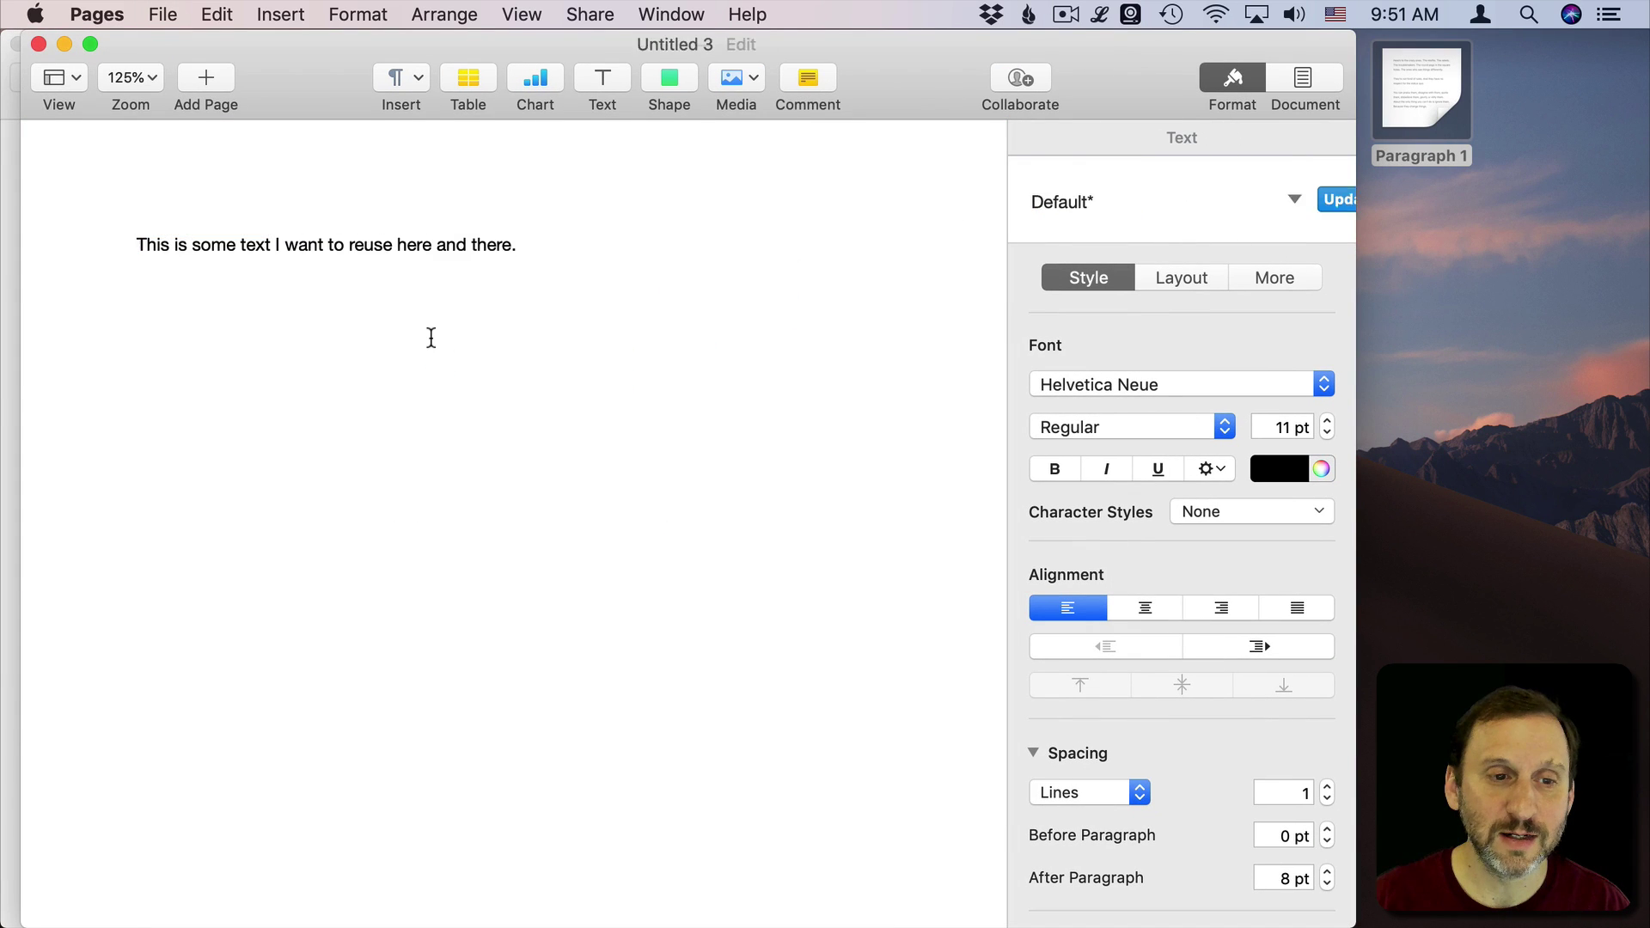
{"action": "left_click", "coordinate": [38, 45]}
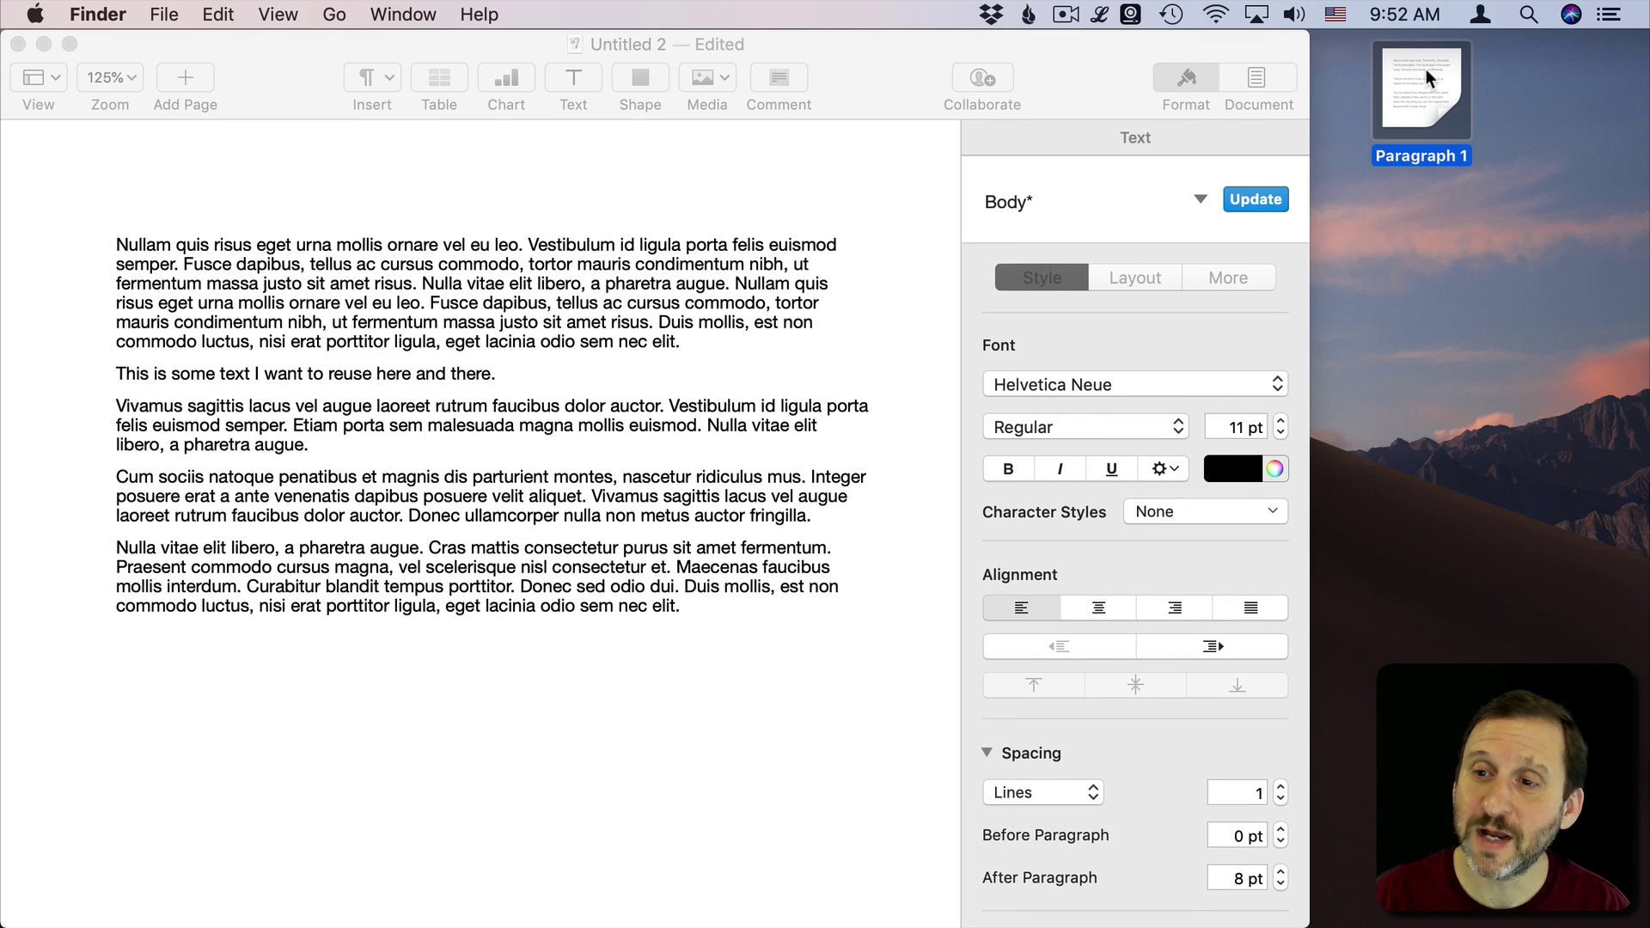
- Copy the Paragraph 1 clipping file, paste its name into Pages, then undo it
{"action": "left_click", "coordinate": [216, 15]}
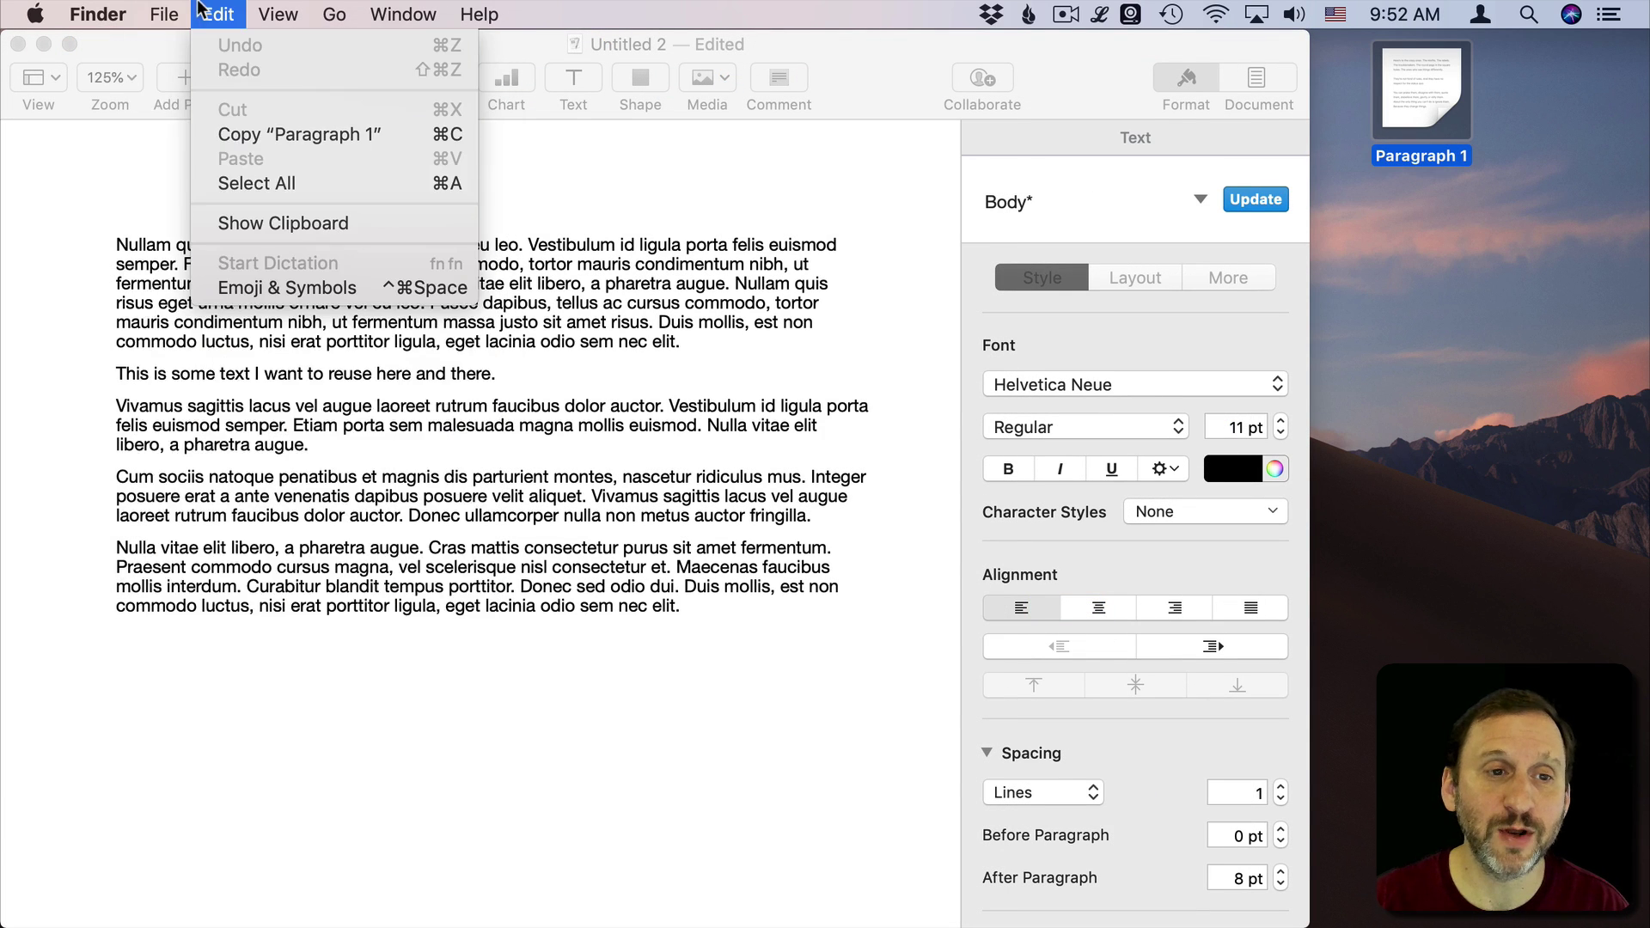
{"action": "left_click", "coordinate": [299, 134]}
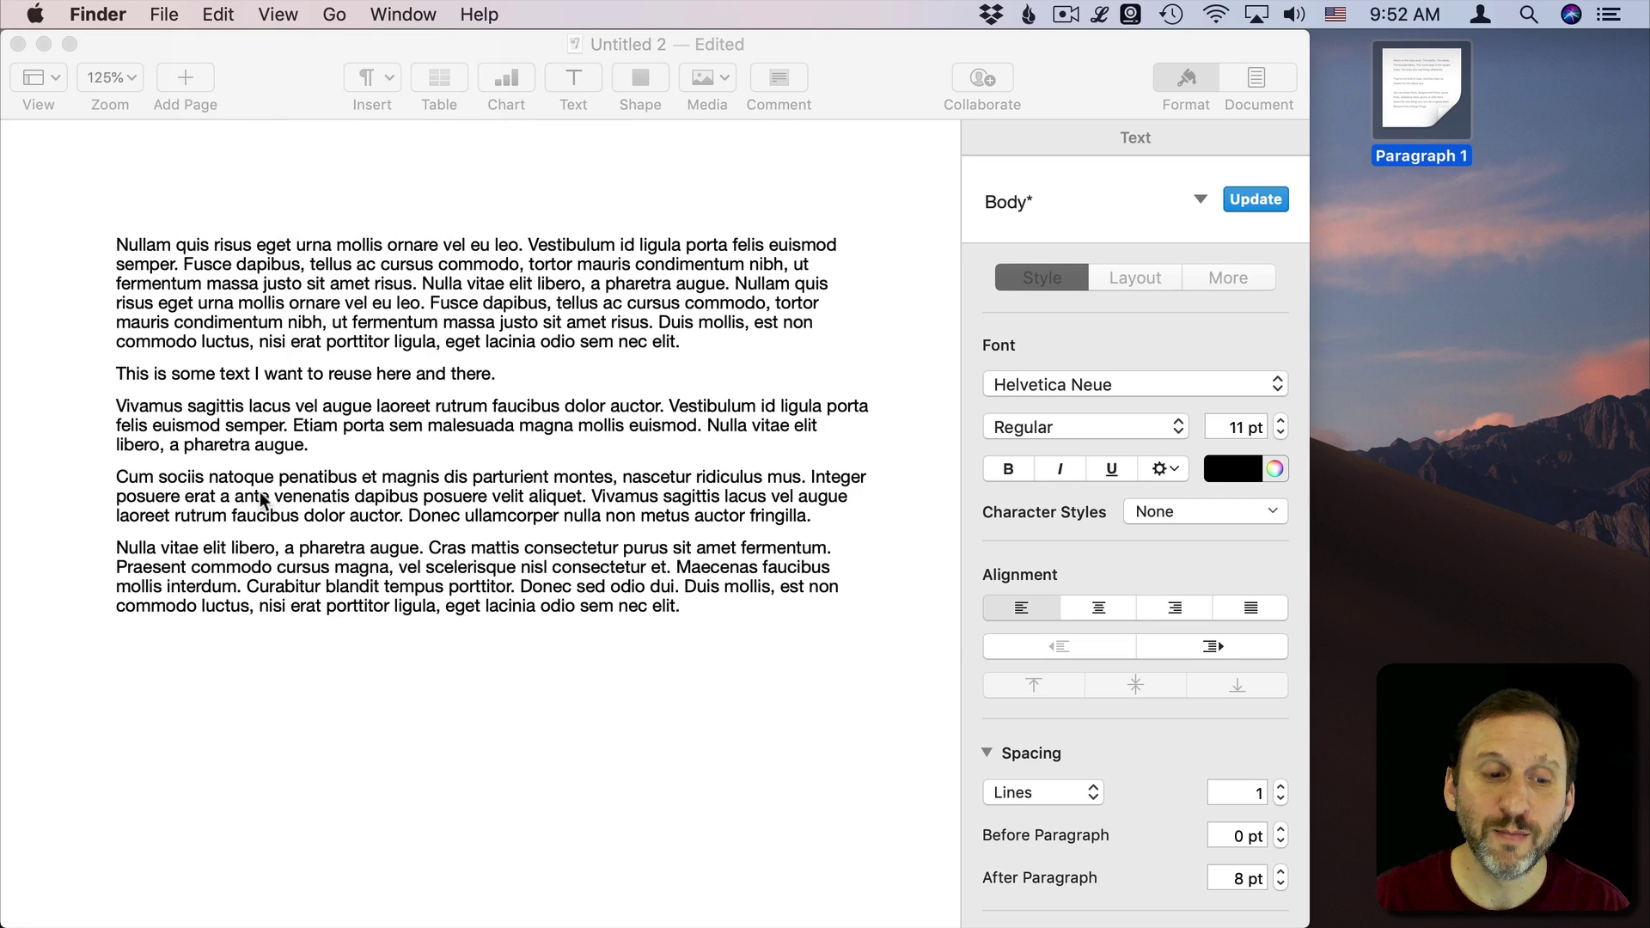
{"action": "left_click", "coordinate": [248, 661]}
{"action": "key", "text": "Return"}
{"action": "key", "text": "super+v"}
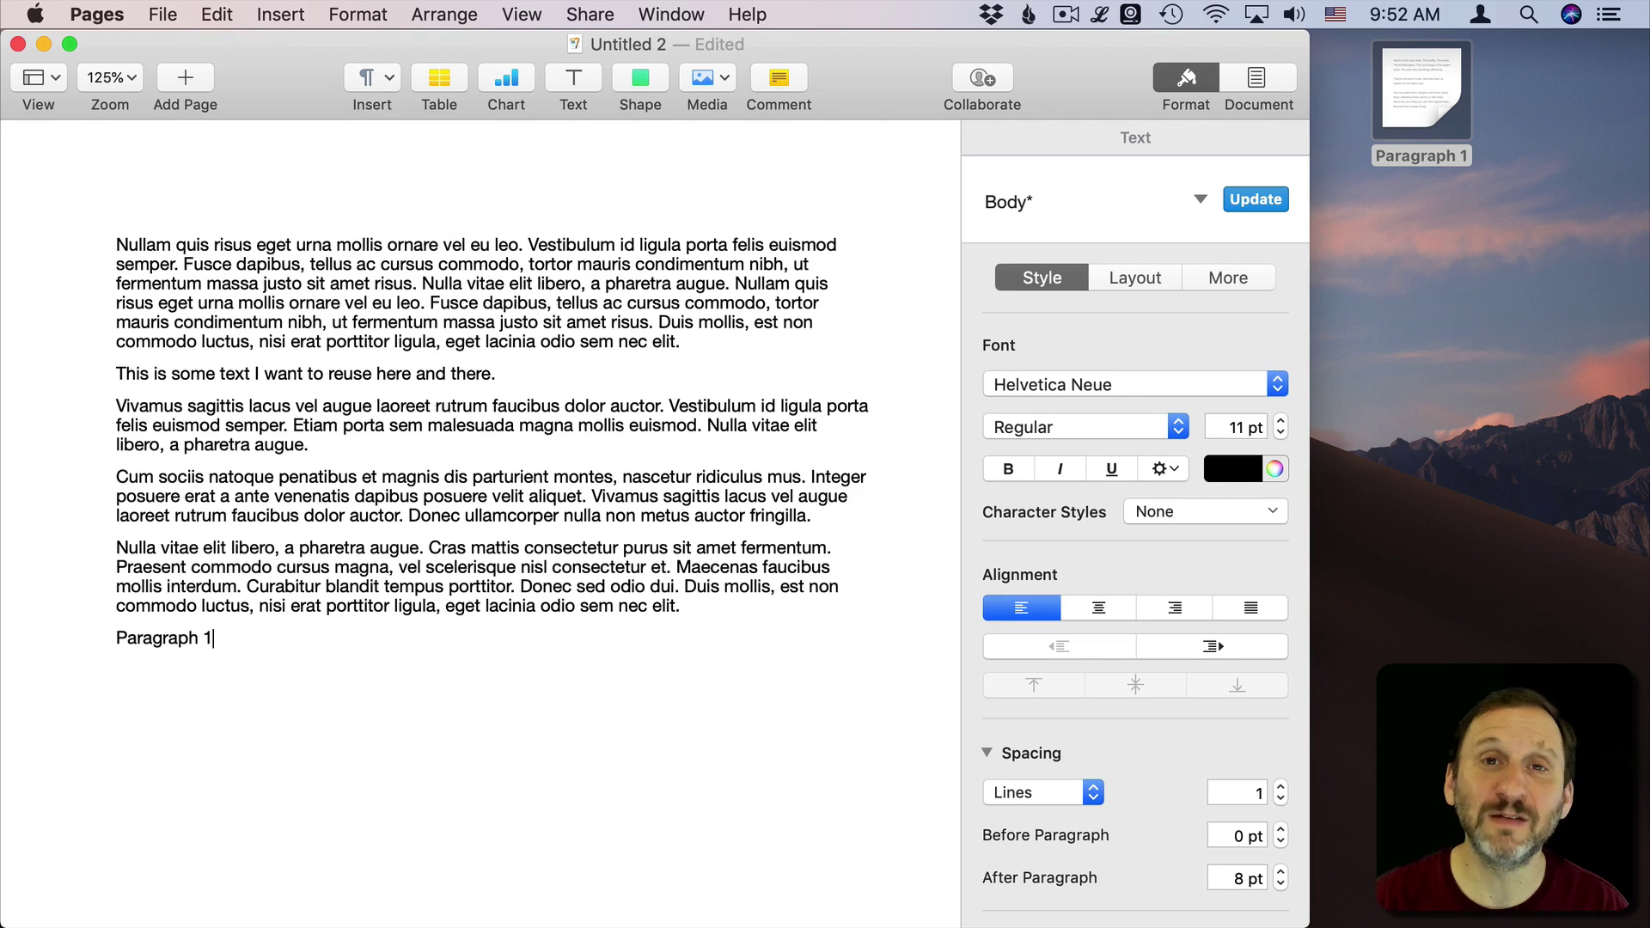
{"action": "key", "text": "super+z"}
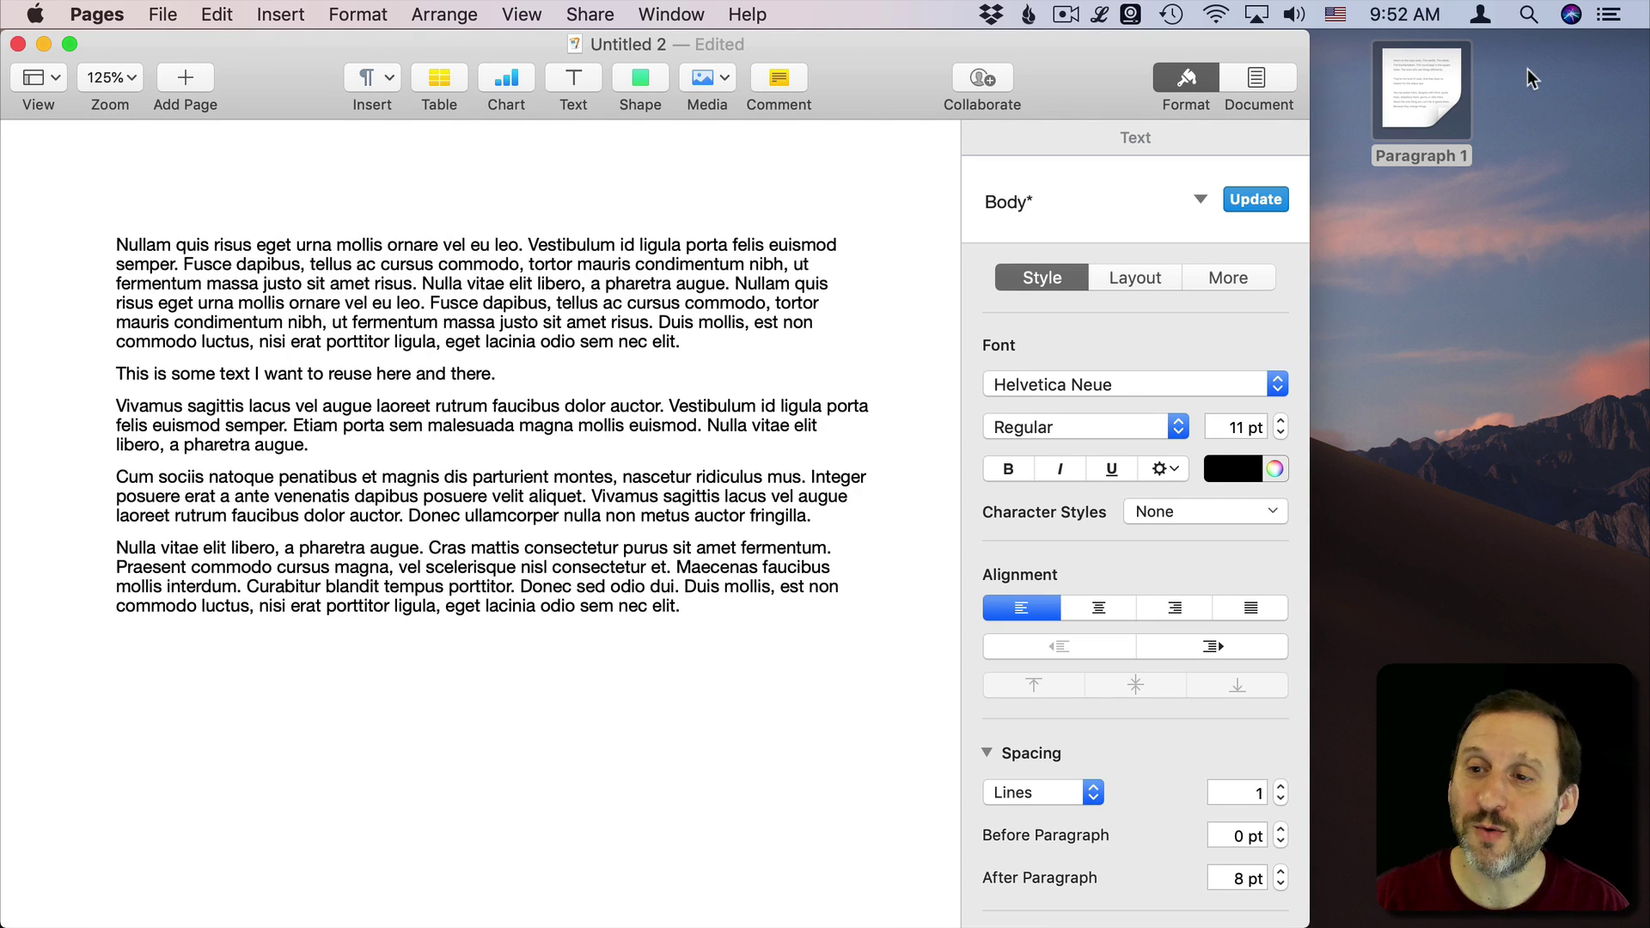
- Copy the sentence from the opened Paragraph 1 clipping and paste it at the document's end
{"action": "double_click", "coordinate": [1420, 80]}
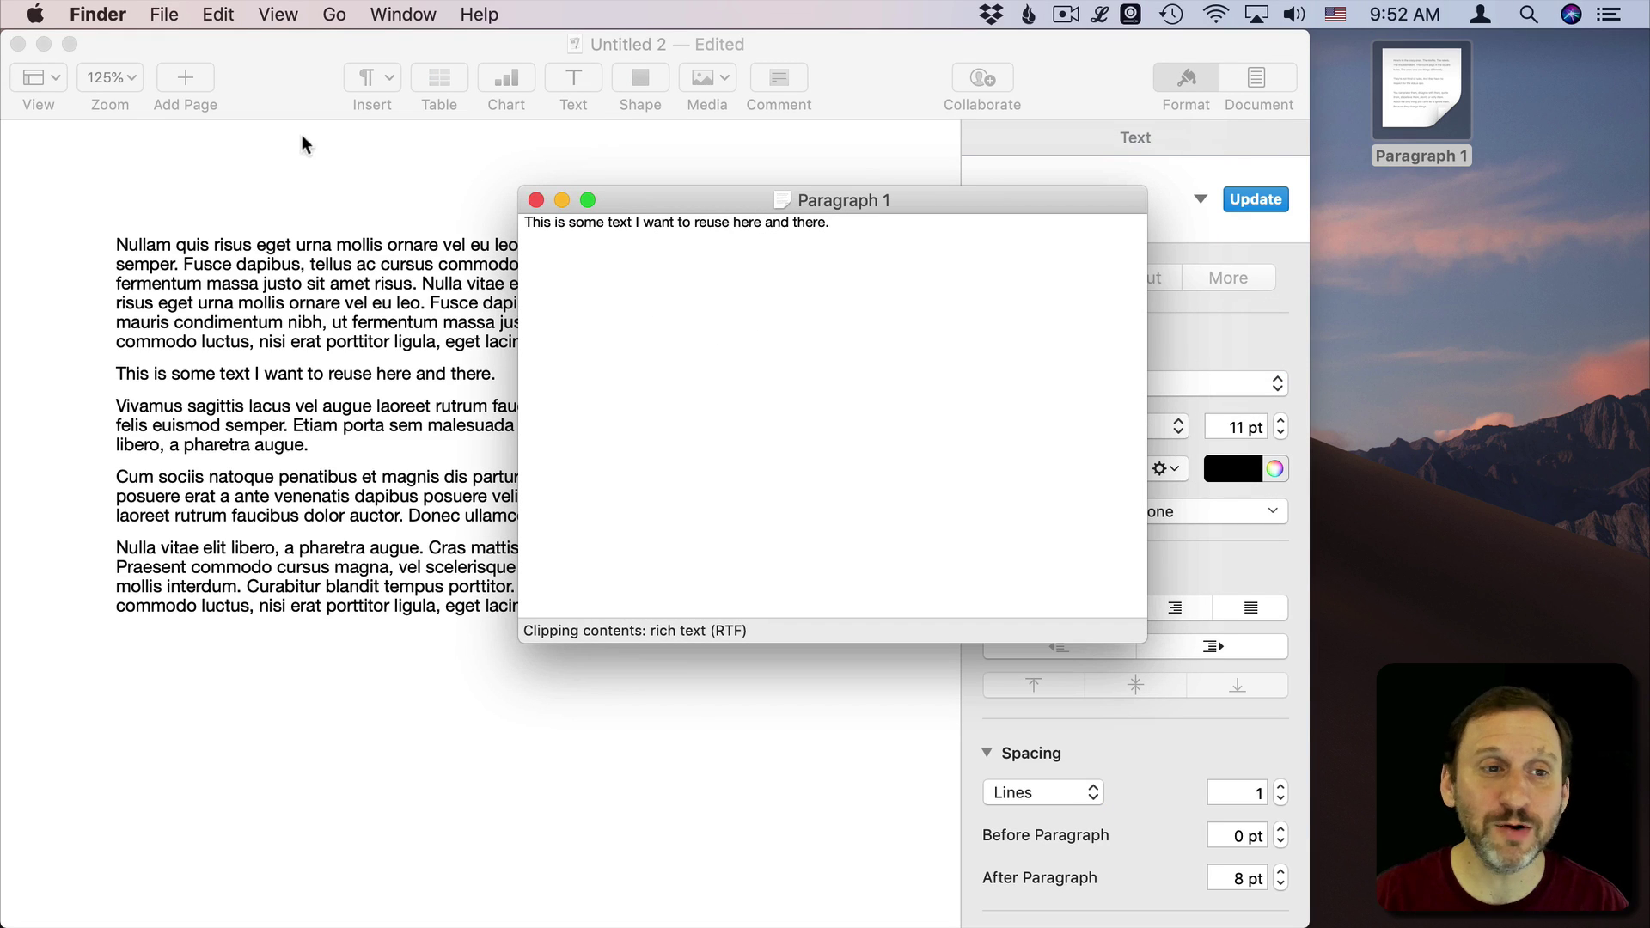
{"action": "left_click", "coordinate": [98, 14]}
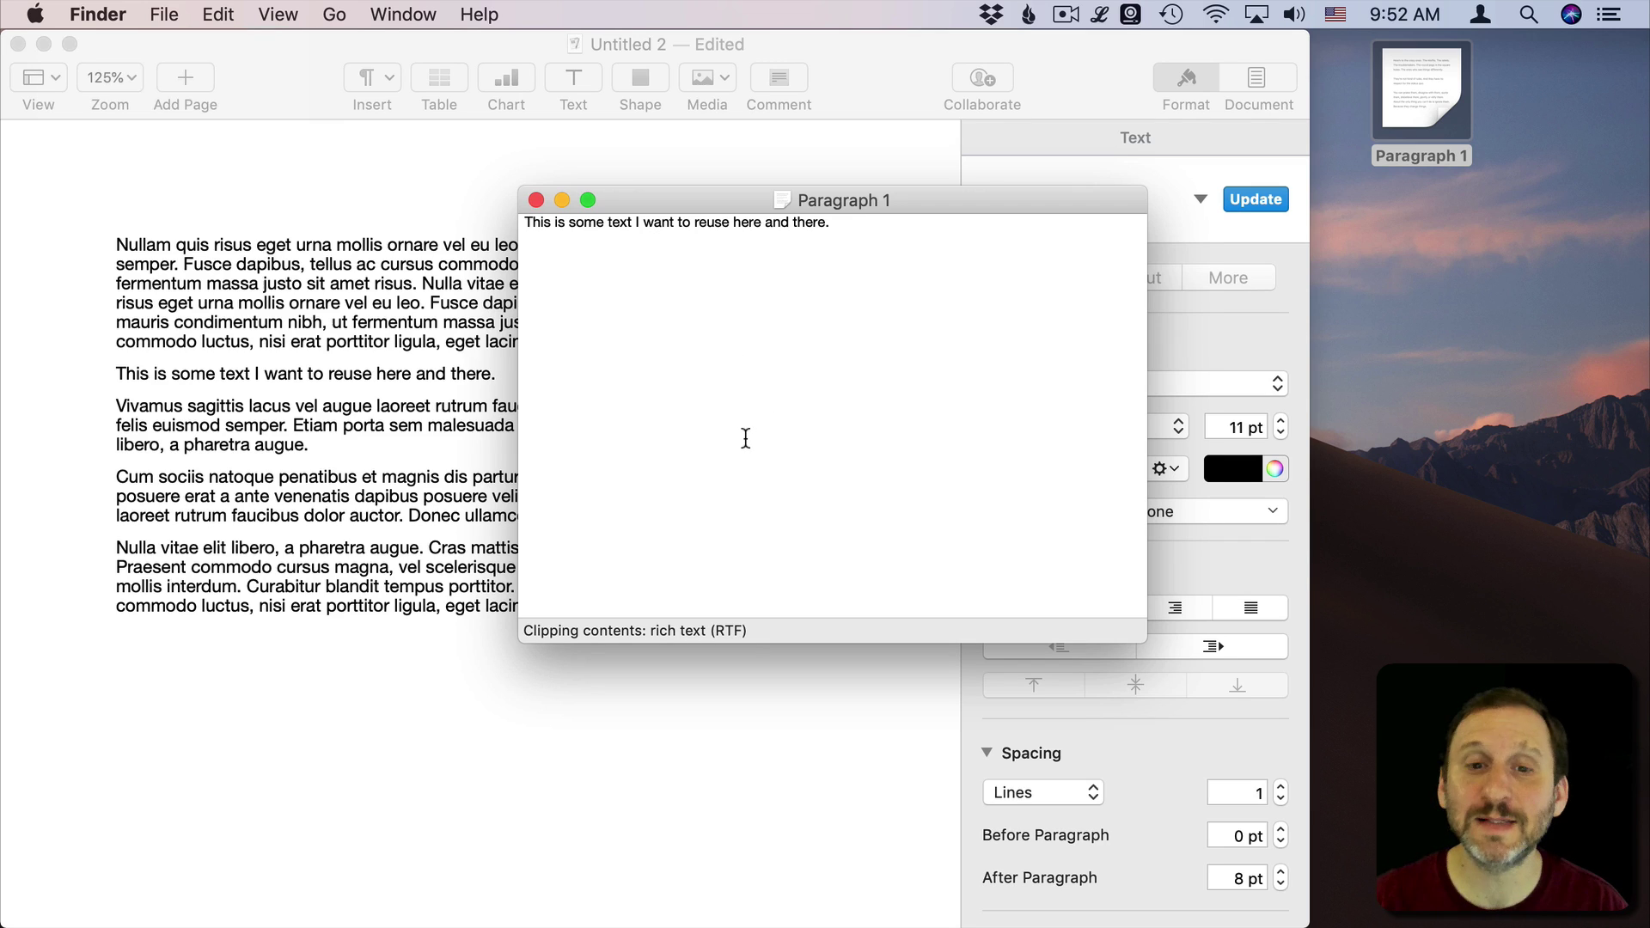
{"action": "key", "text": "super+c"}
{"action": "left_click", "coordinate": [218, 14]}
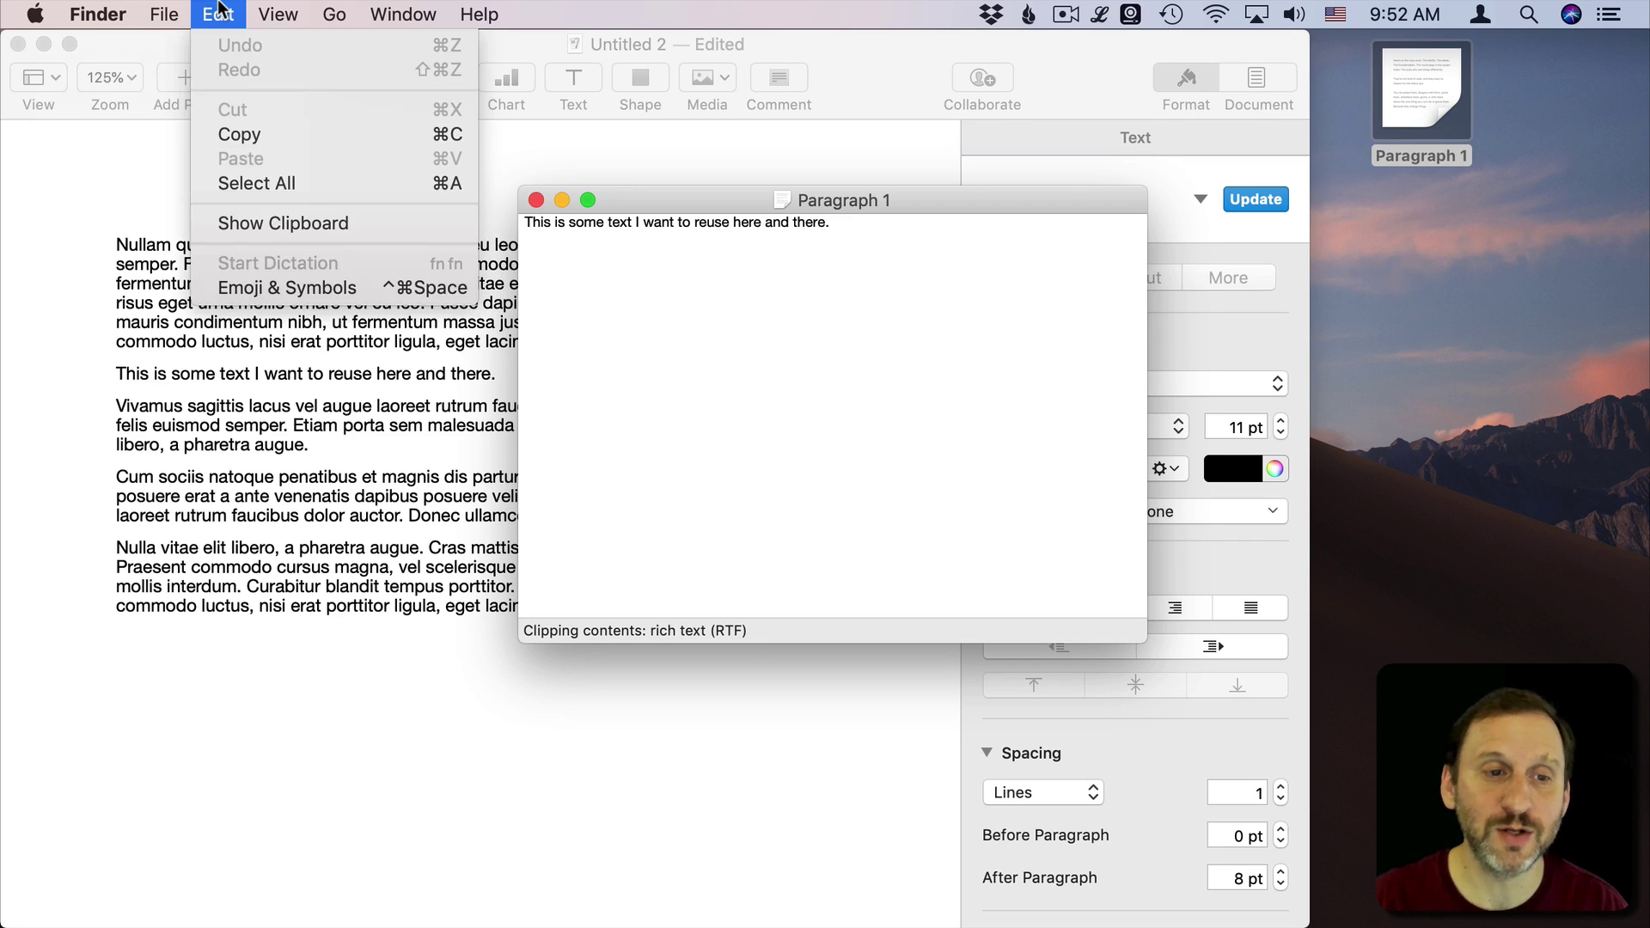
{"action": "left_click", "coordinate": [240, 136]}
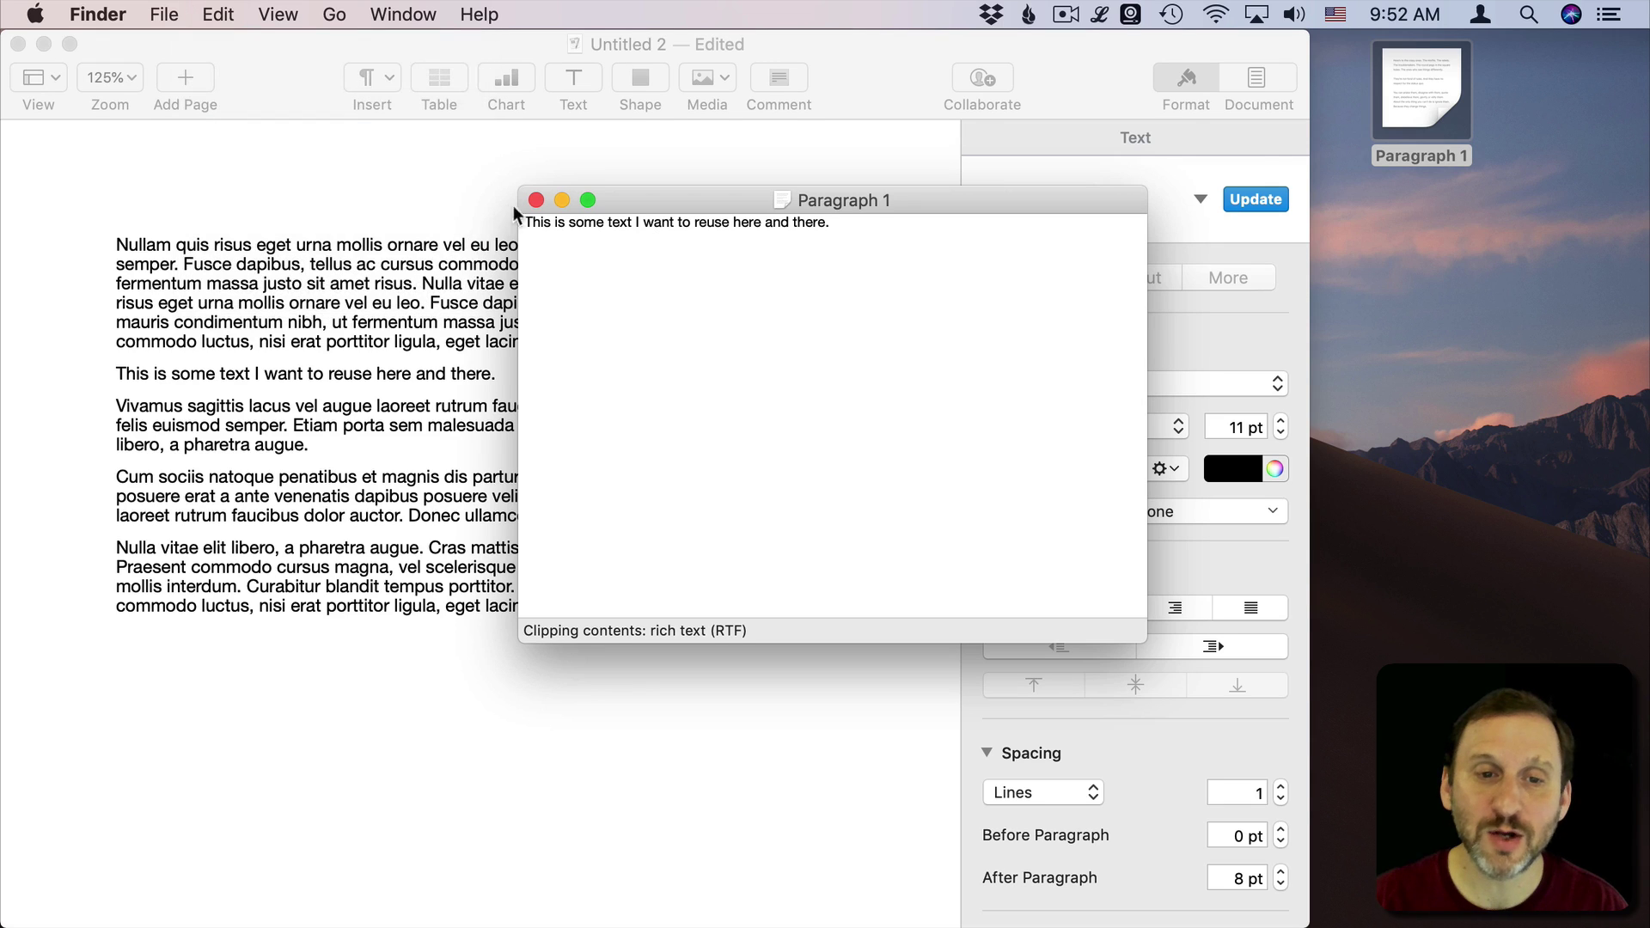
{"action": "left_click", "coordinate": [537, 200]}
{"action": "left_click", "coordinate": [259, 657]}
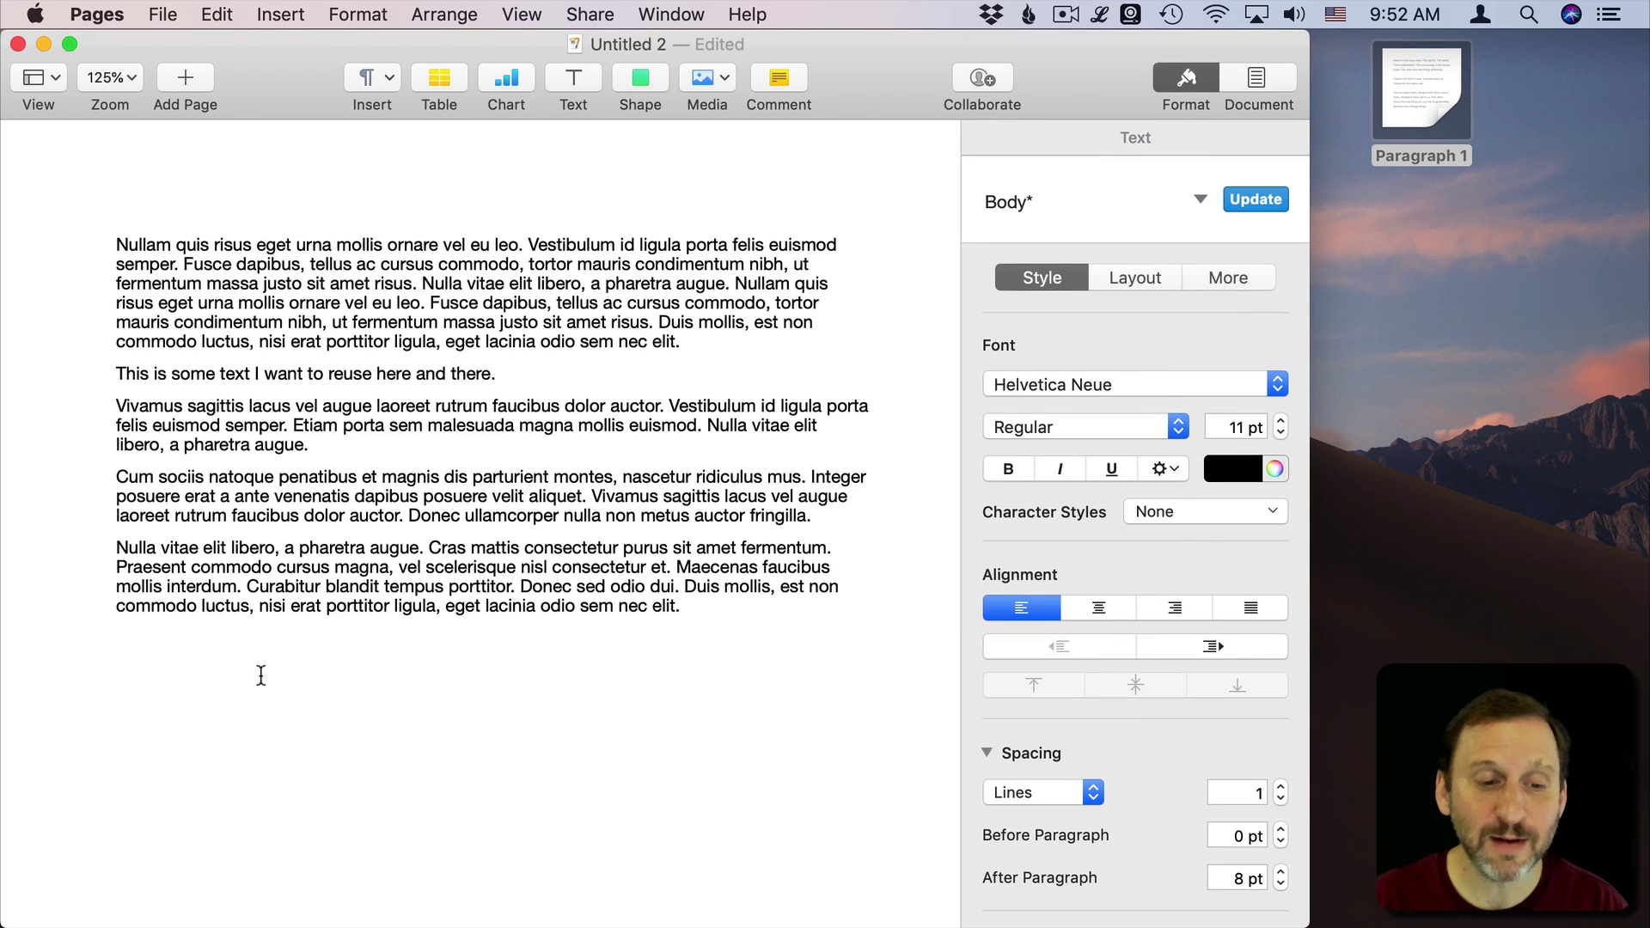
{"action": "key", "text": "super+v"}
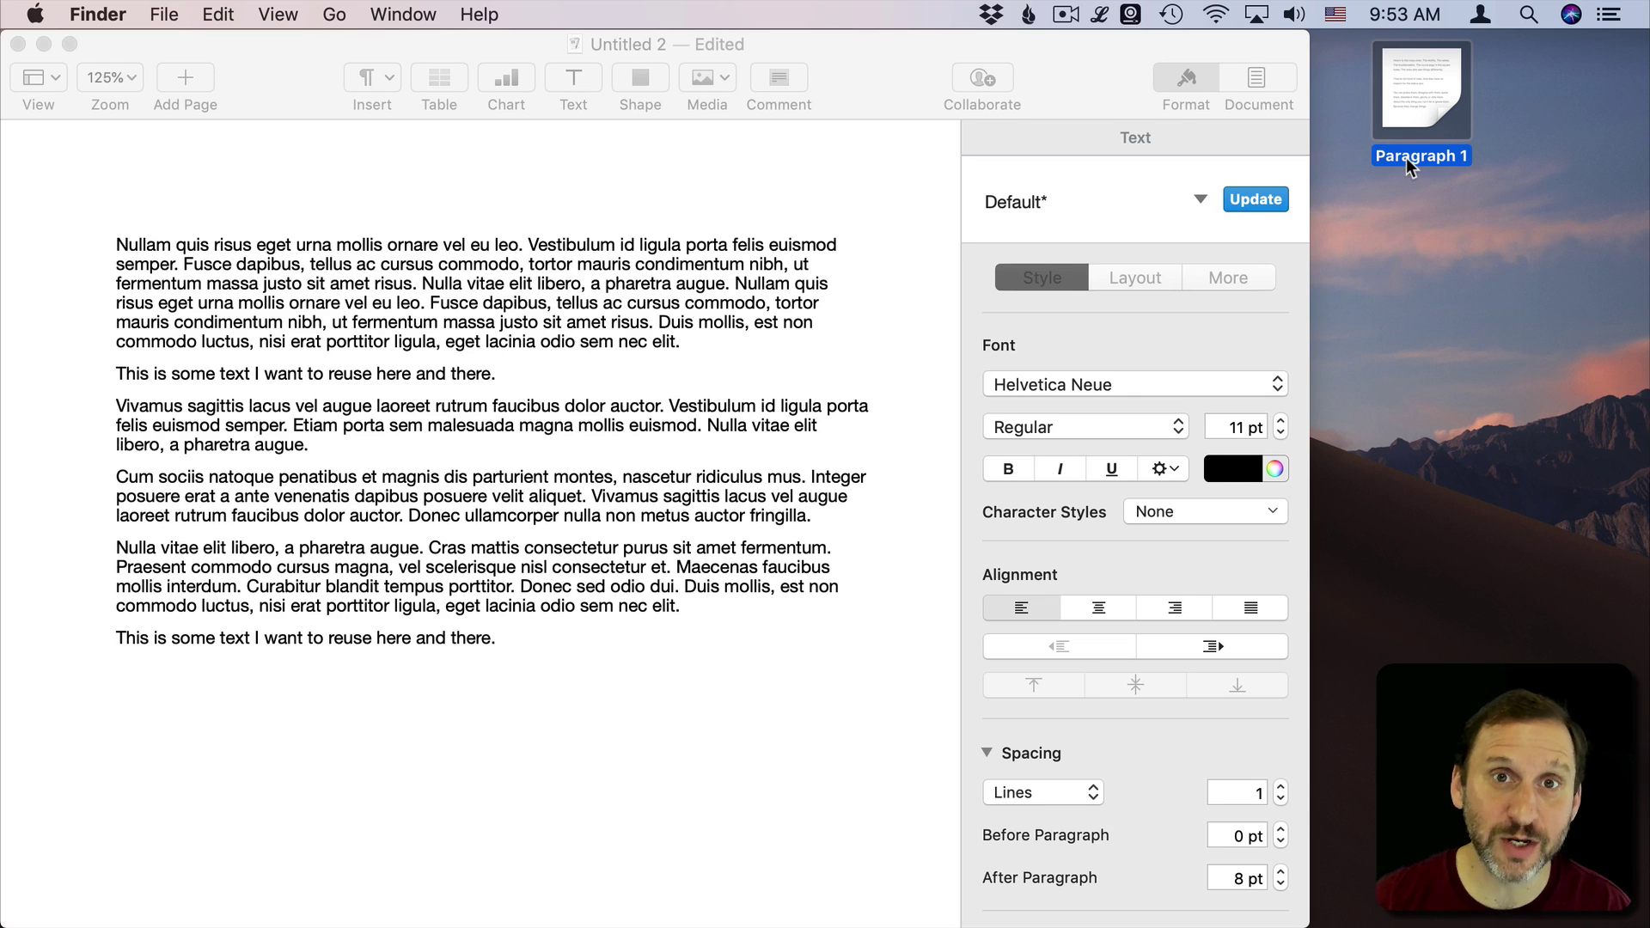
- Create a new folder named 'Text Clippings' in Documents
{"action": "left_click", "coordinate": [164, 14]}
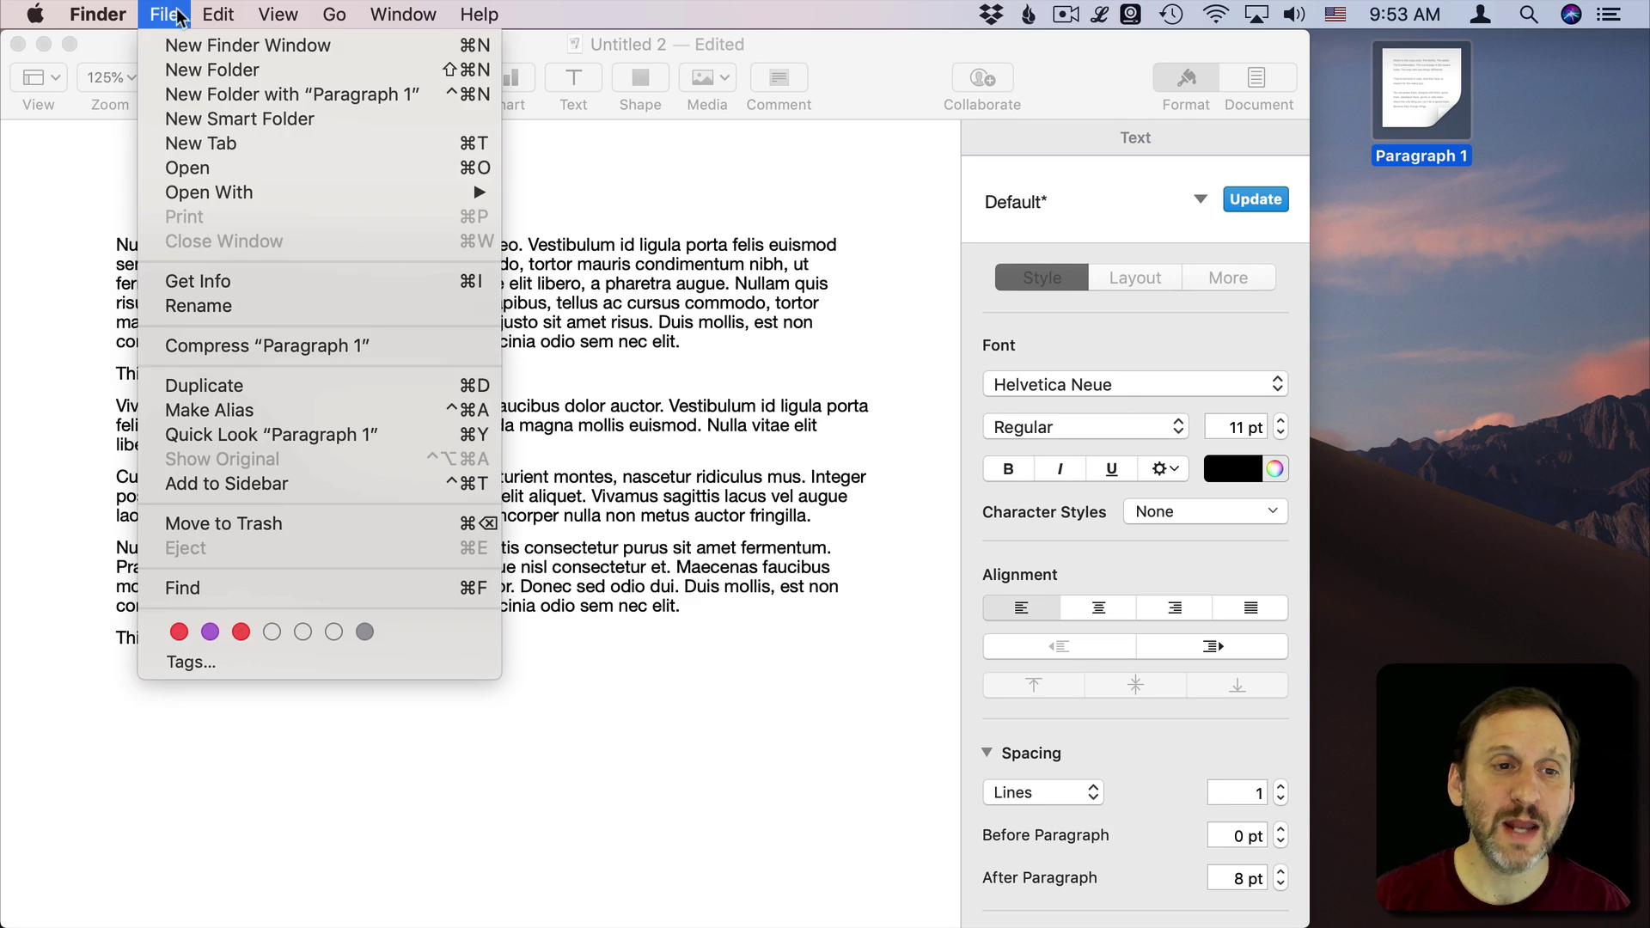
{"action": "left_click", "coordinate": [184, 47]}
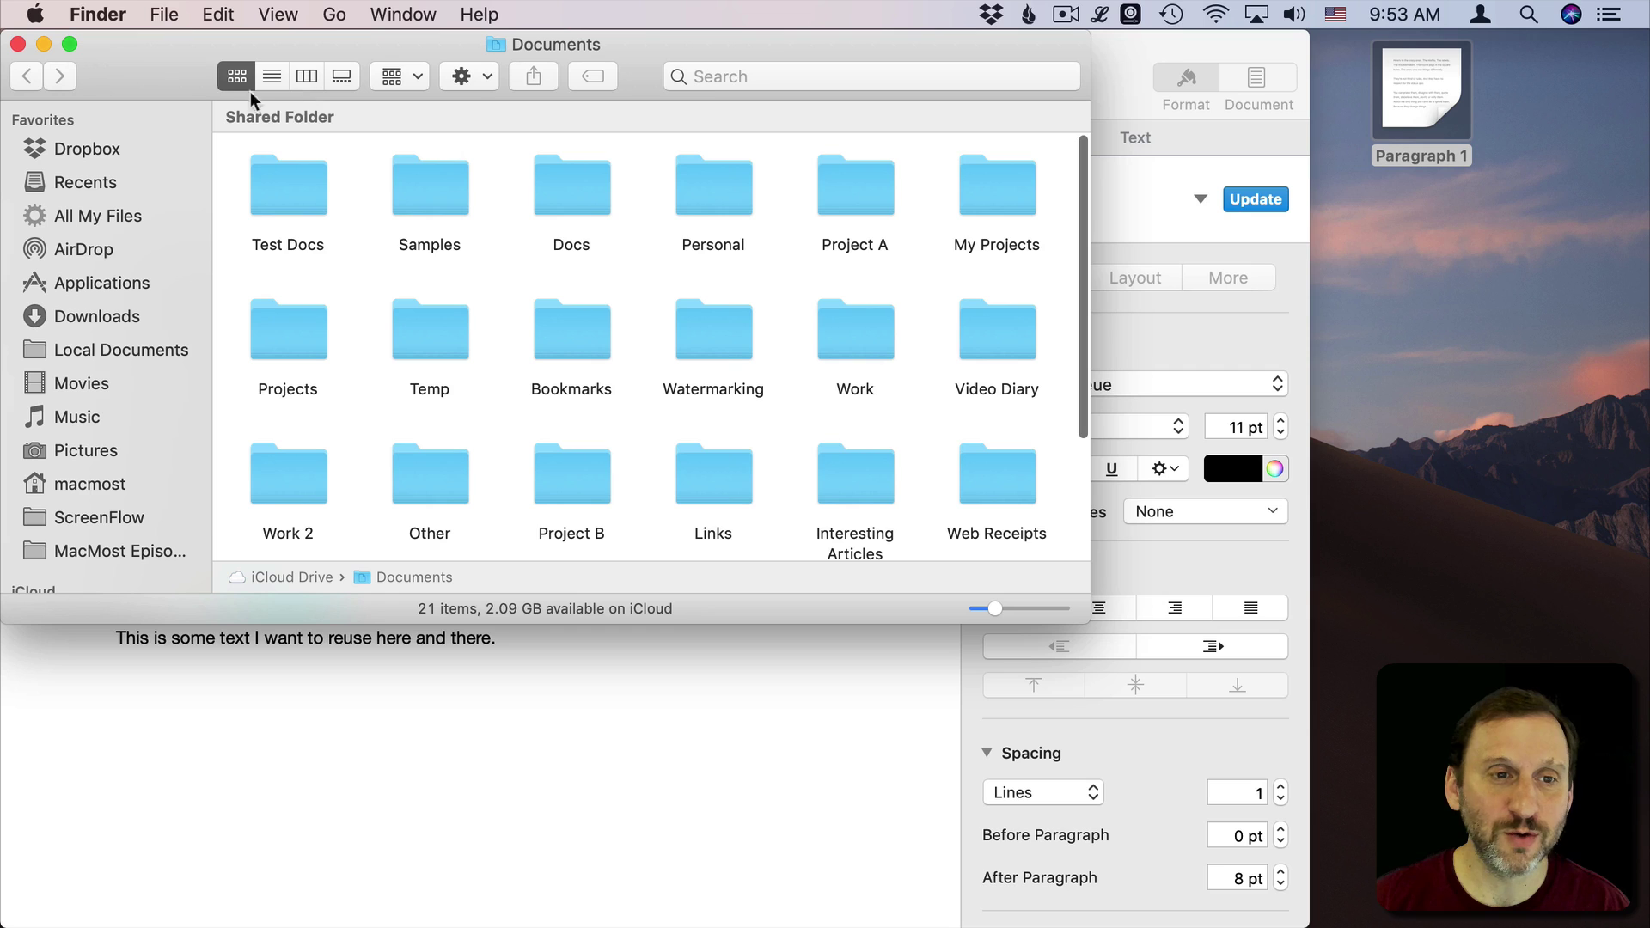
{"action": "left_click", "coordinate": [164, 14]}
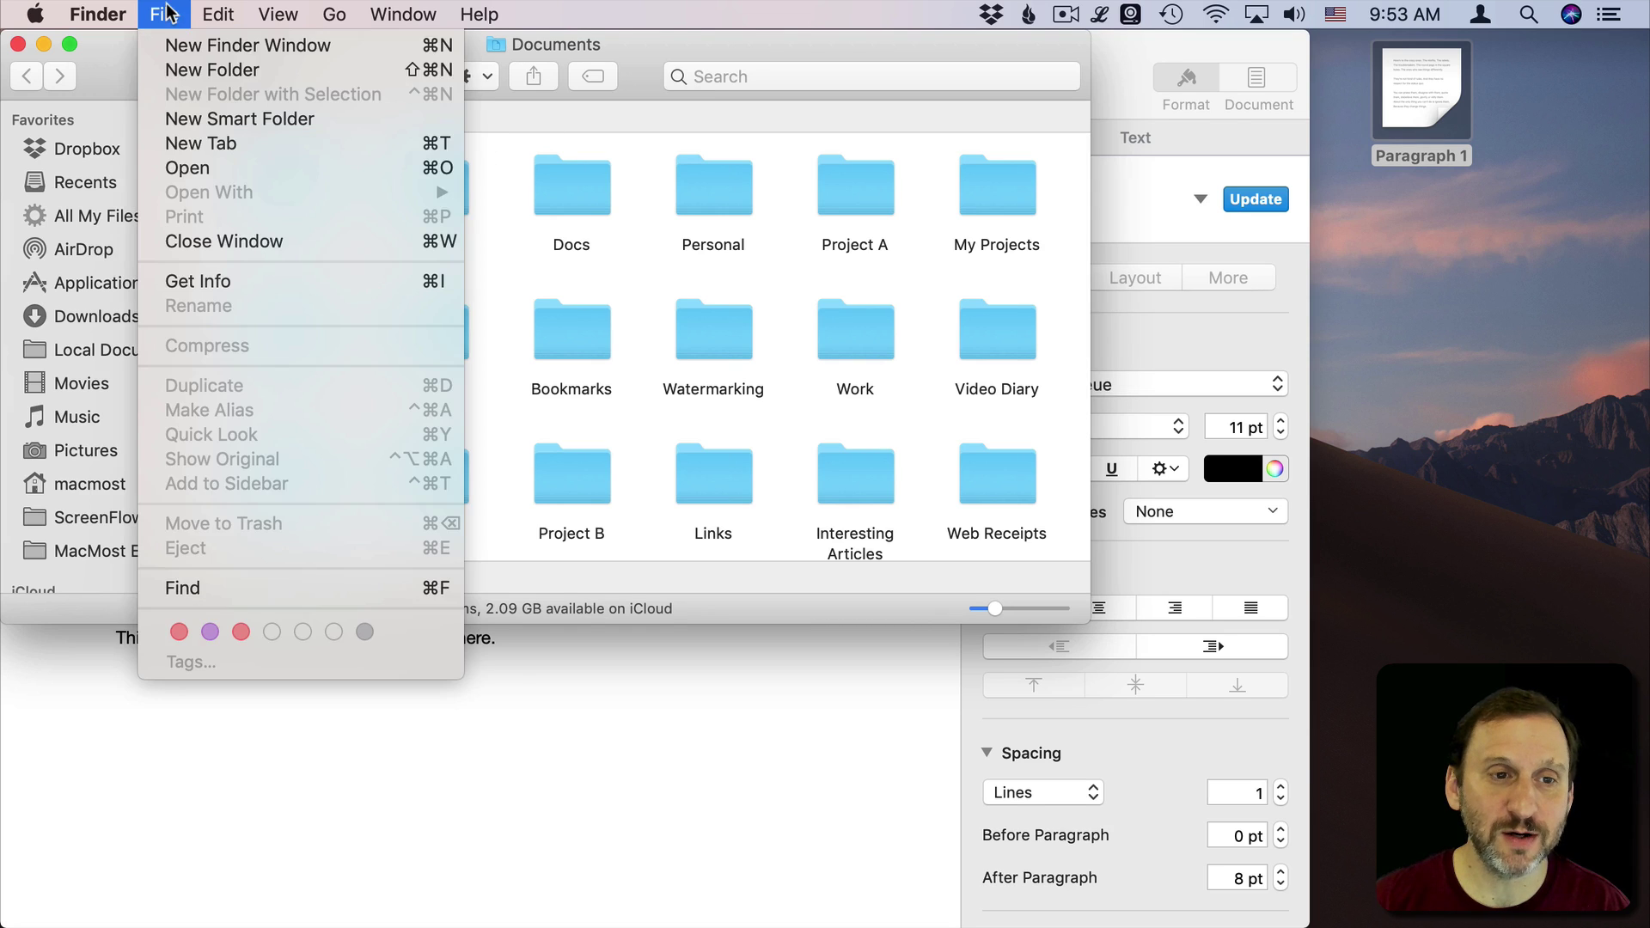
{"action": "left_click", "coordinate": [193, 64]}
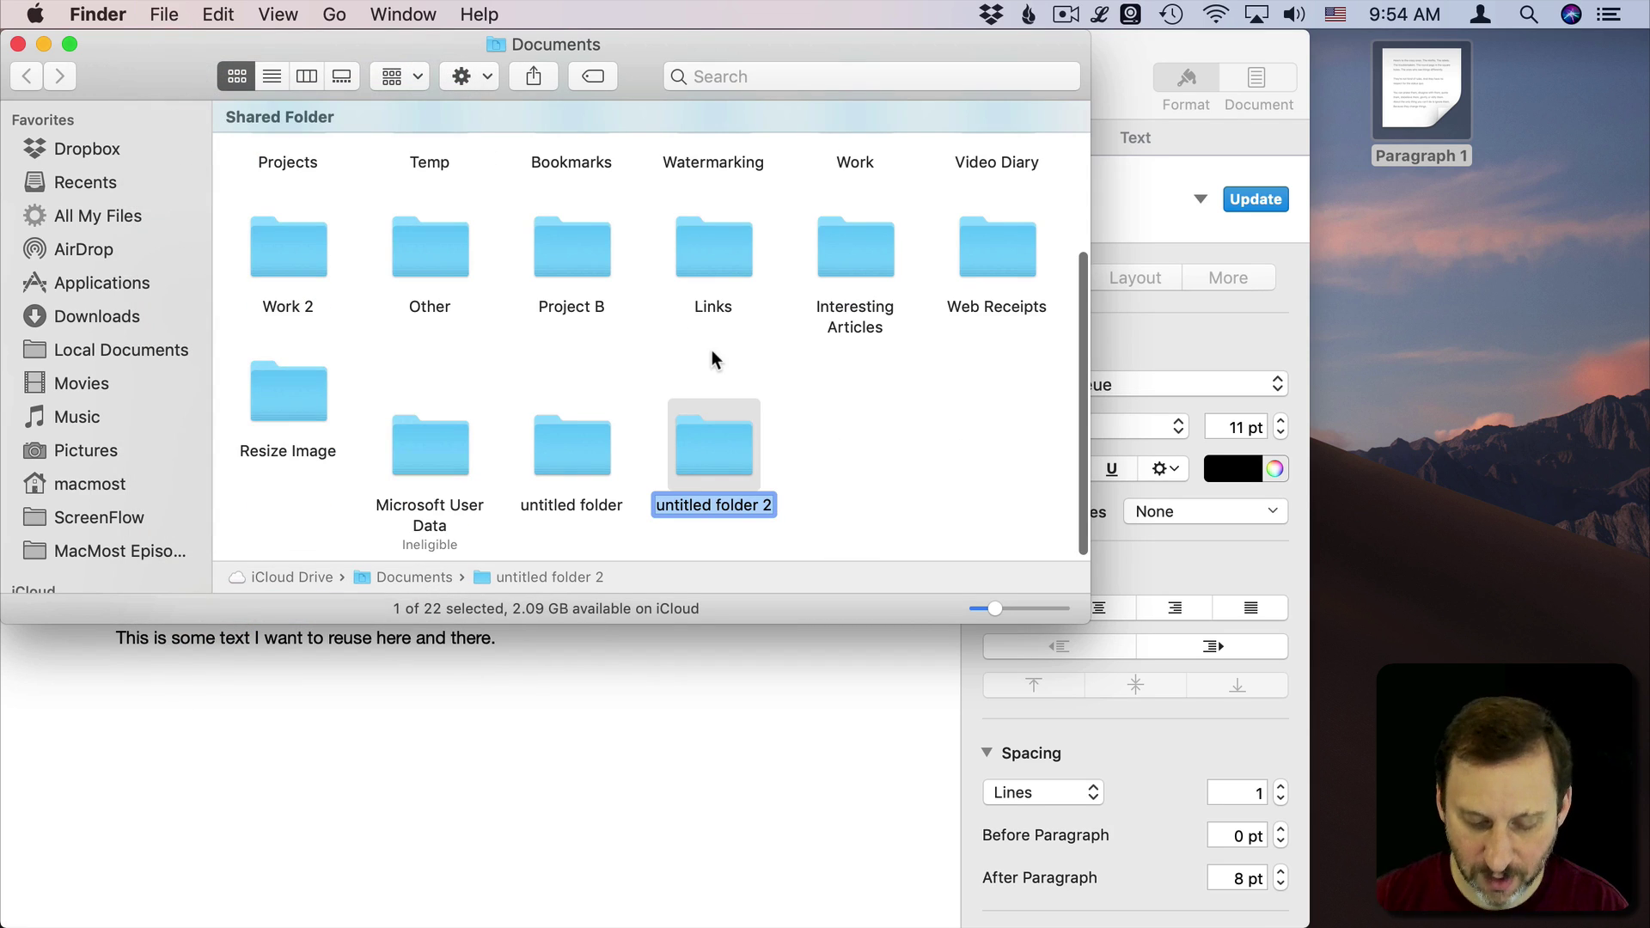
{"action": "type", "text": "Text Cl"}
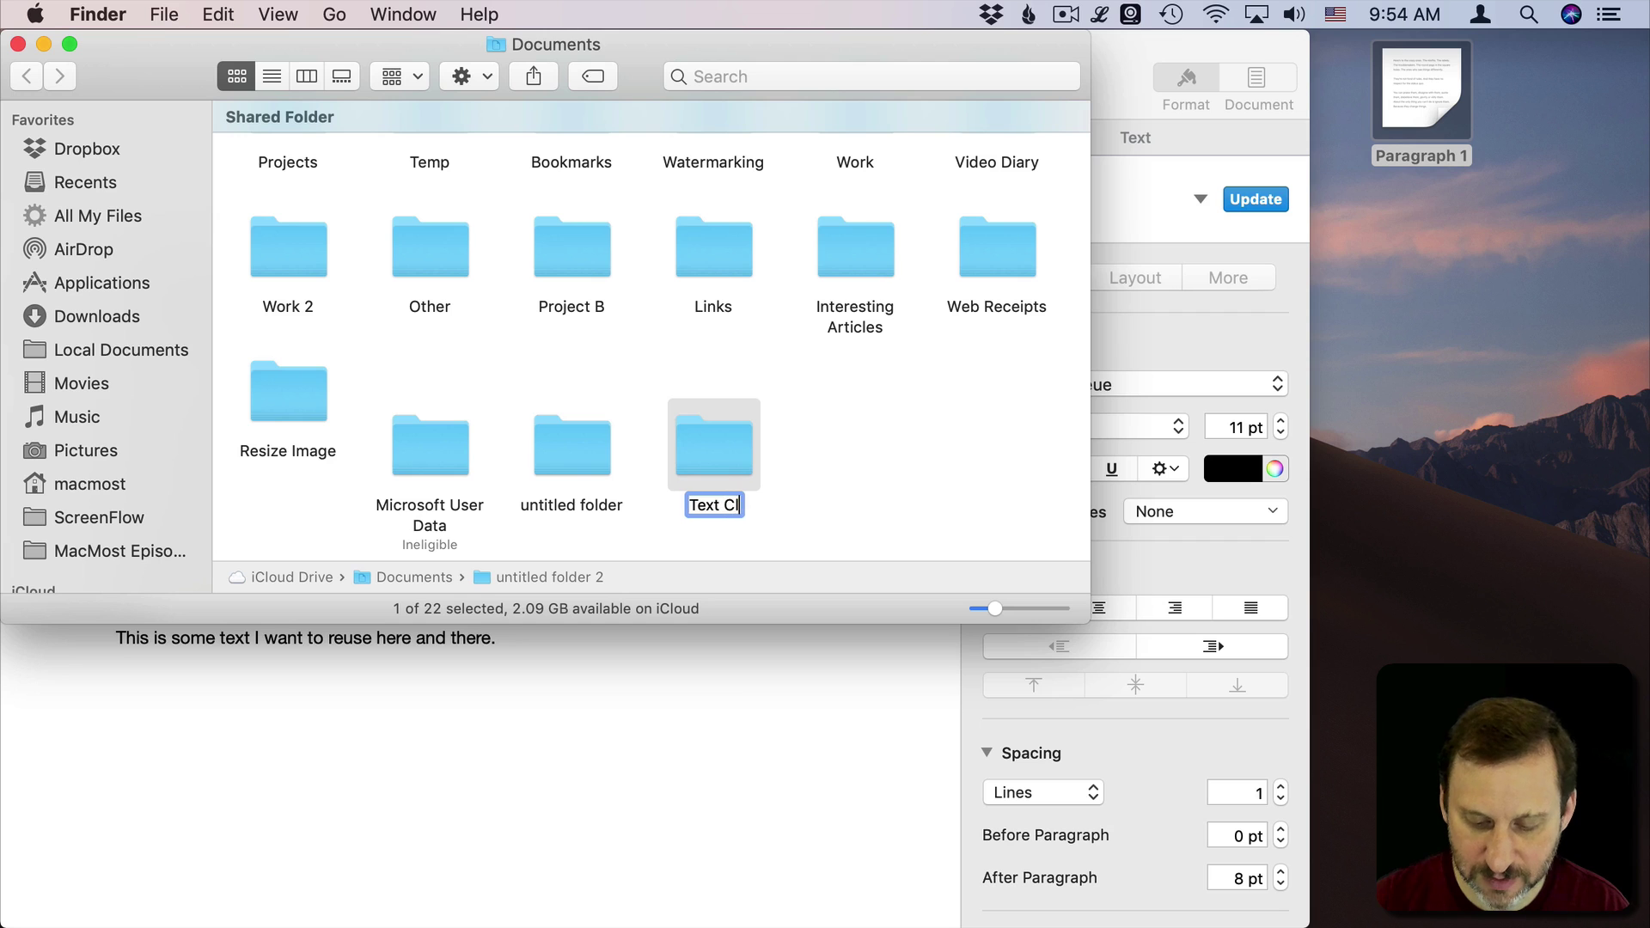
{"action": "type", "text": "ippings"}
{"action": "key", "text": "Return"}
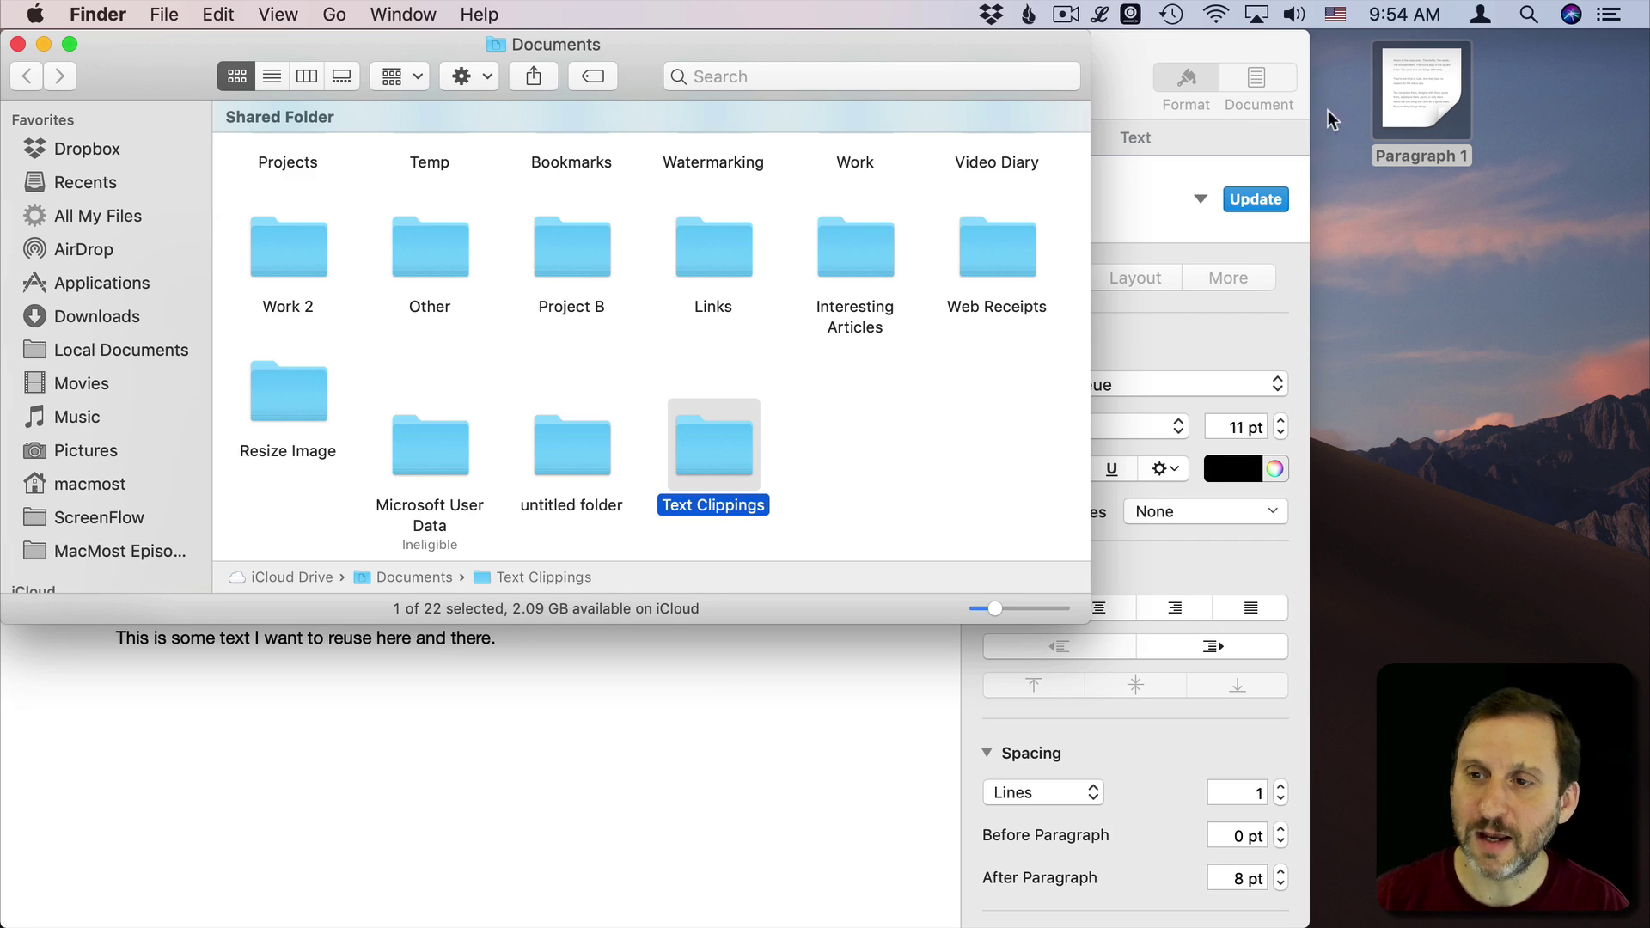
- Move the Paragraph 1 clipping into Text Clippings and bring Pages forward
{"action": "left_click_drag", "start_coordinate": [1423, 97], "coordinate": [713, 447]}
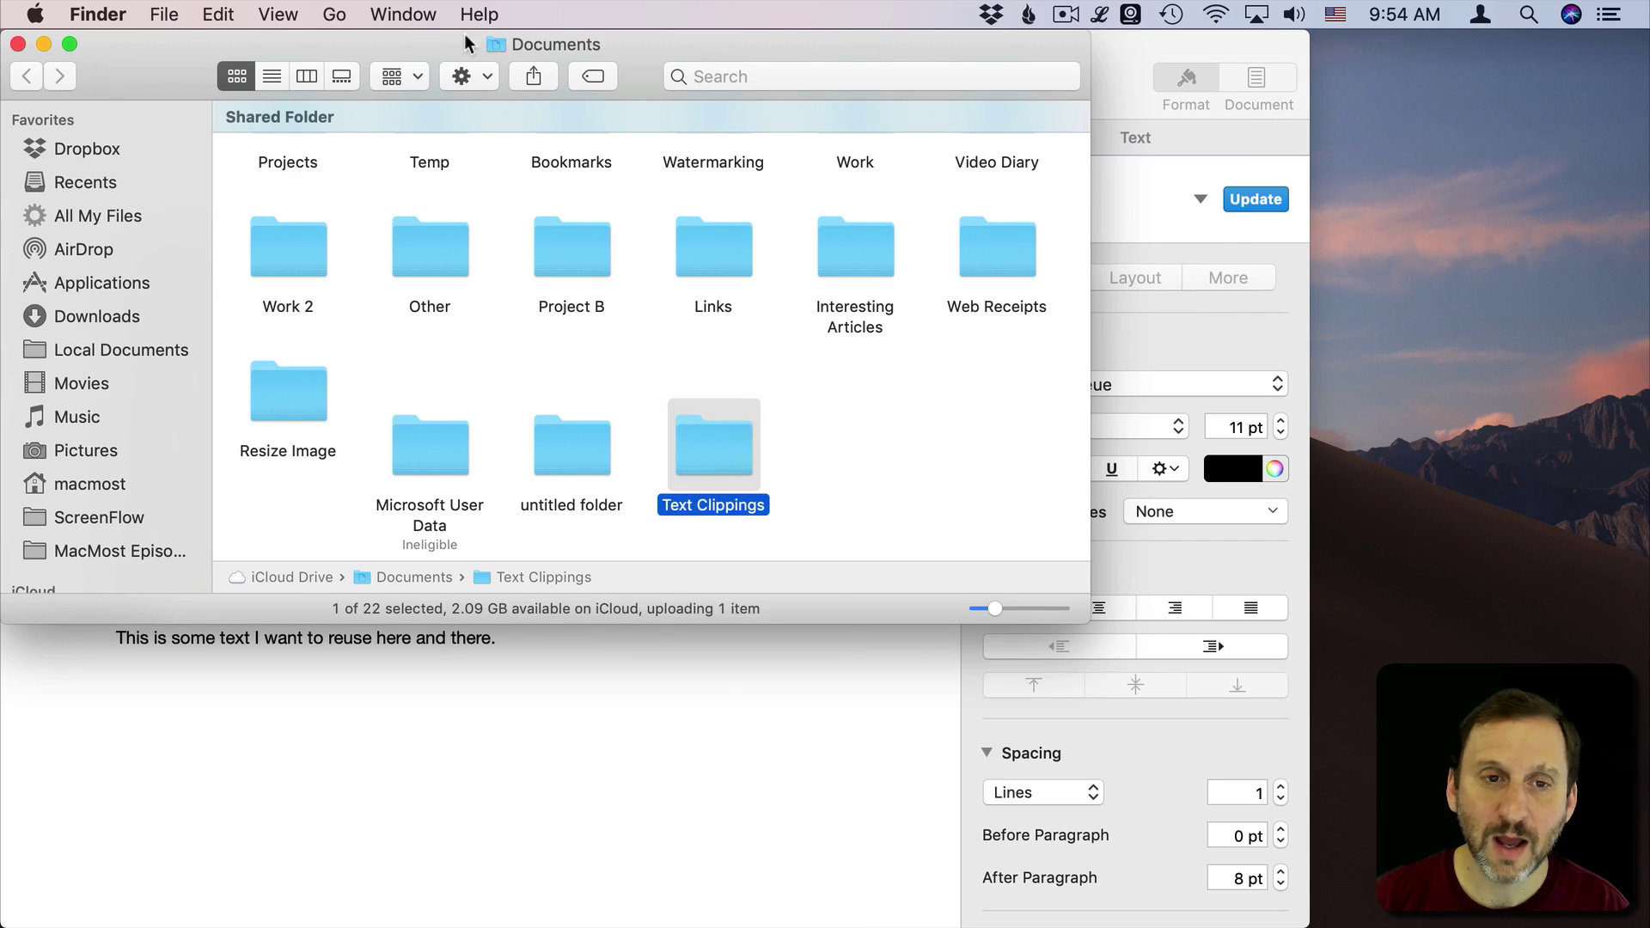
{"action": "left_click_drag", "start_coordinate": [464, 44], "coordinate": [1060, 84]}
{"action": "left_click", "coordinate": [960, 43]}
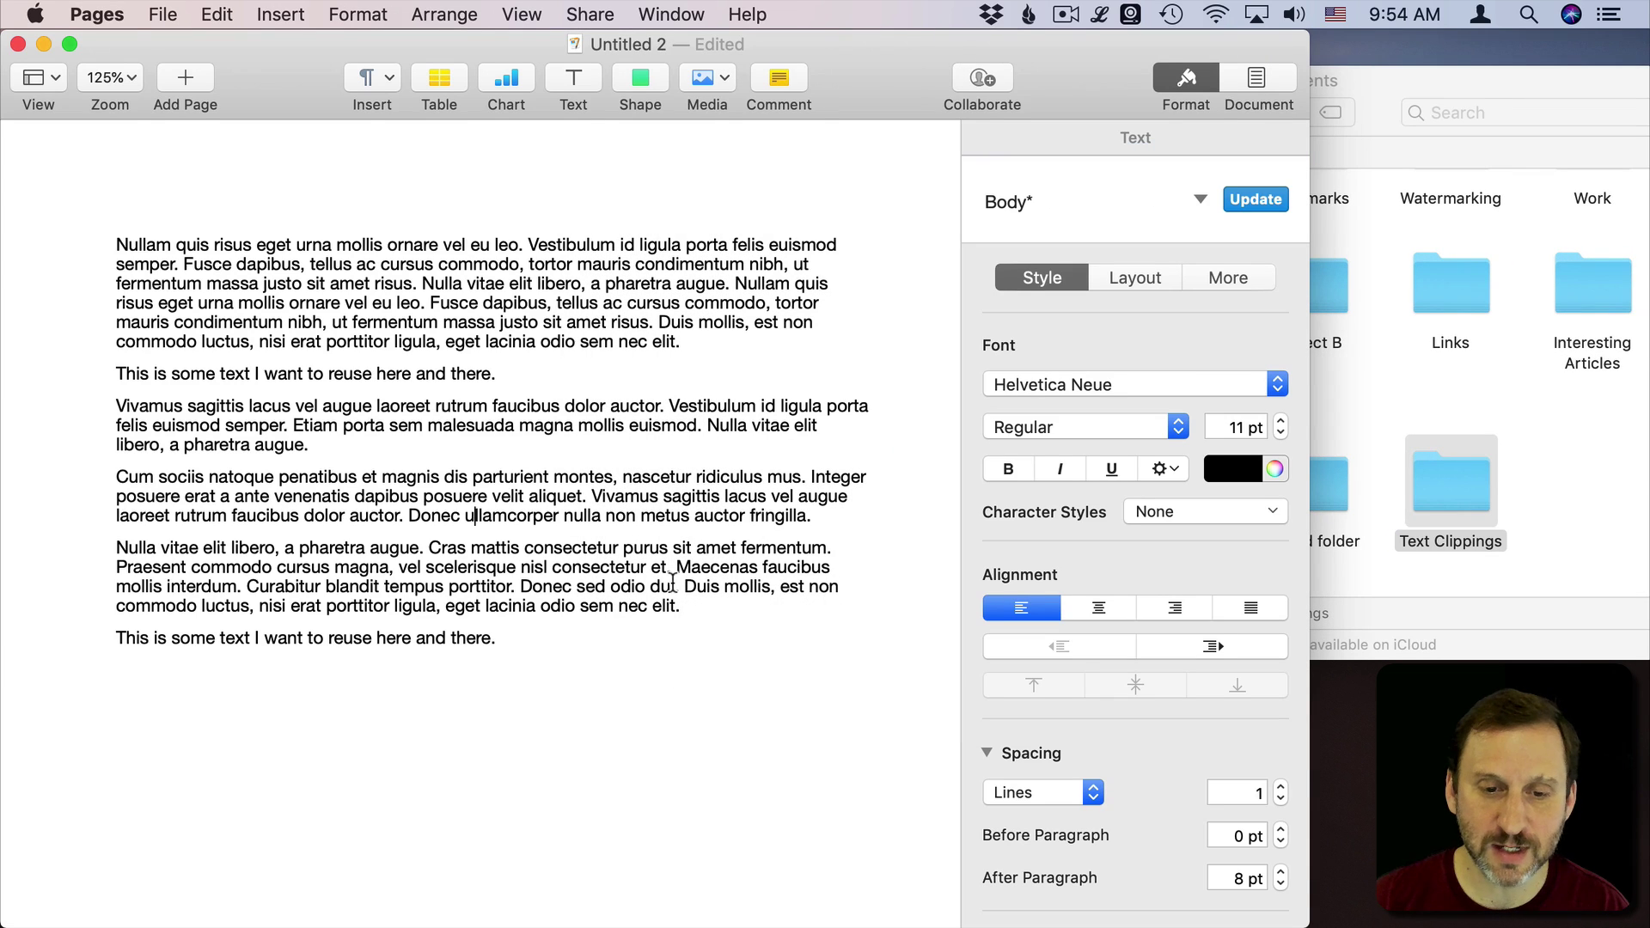
- Clip the 'Nulla vitae elit libero' paragraph into Text Clippings, named 'Description'
{"action": "mouse_move", "coordinate": [683, 617]}
{"action": "left_mouse_down"}
{"action": "mouse_move", "coordinate": [116, 547]}
{"action": "mouse_move", "coordinate": [1462, 480]}
{"action": "left_mouse_up"}
{"action": "double_click", "coordinate": [1466, 505]}
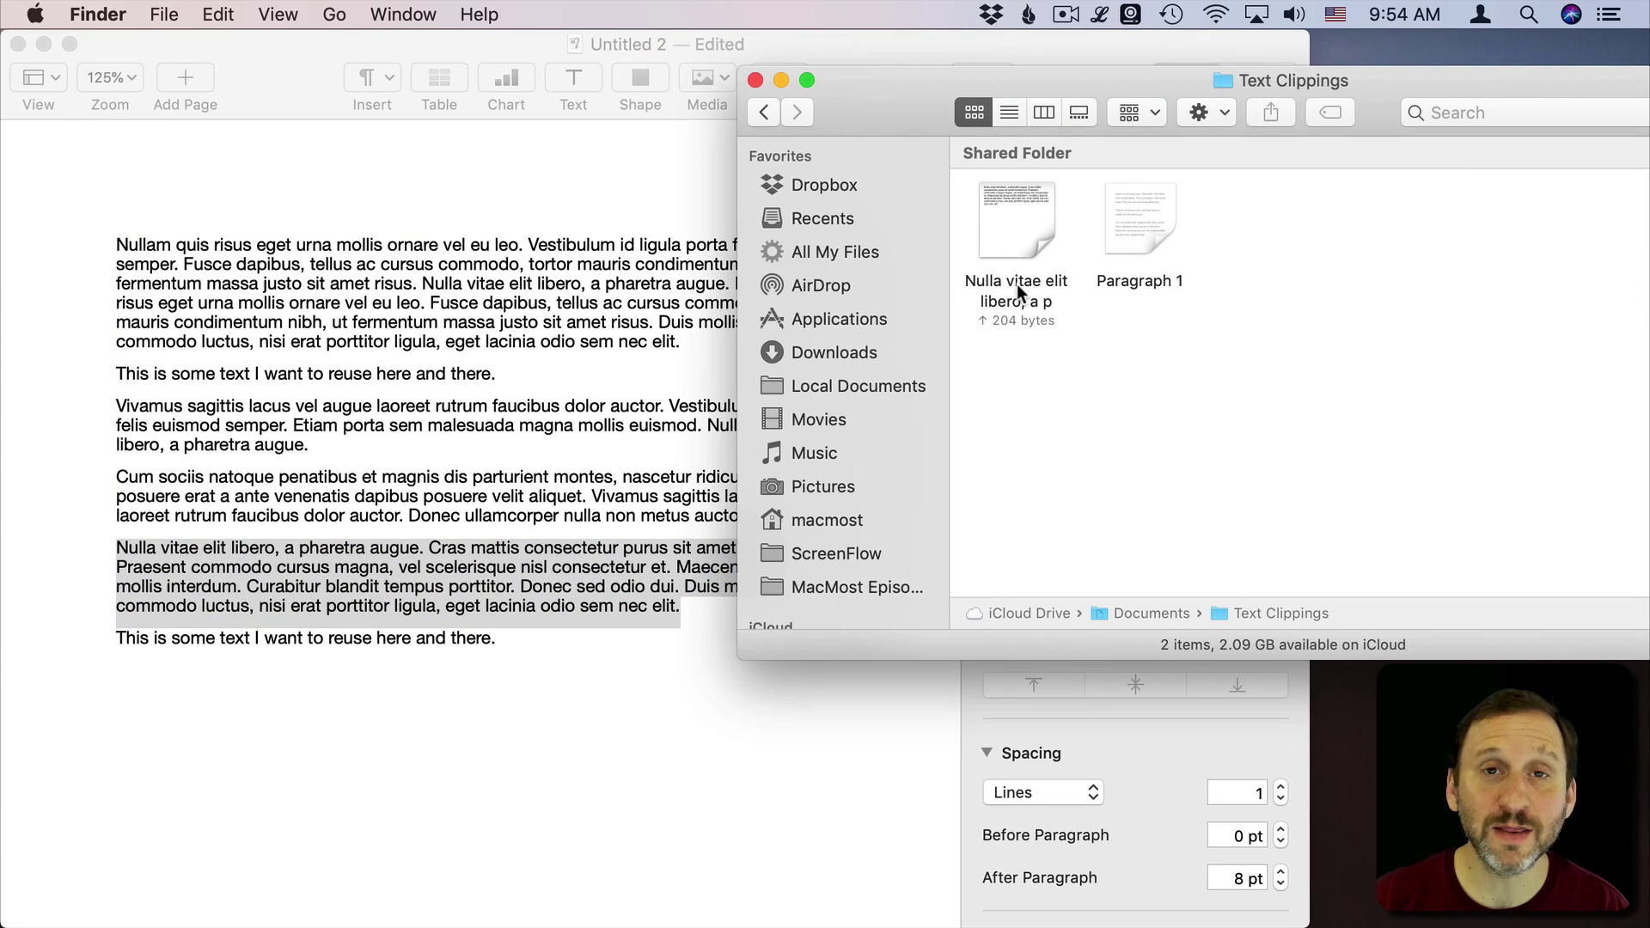
{"action": "left_click", "coordinate": [1007, 283]}
{"action": "left_click", "coordinate": [1004, 280]}
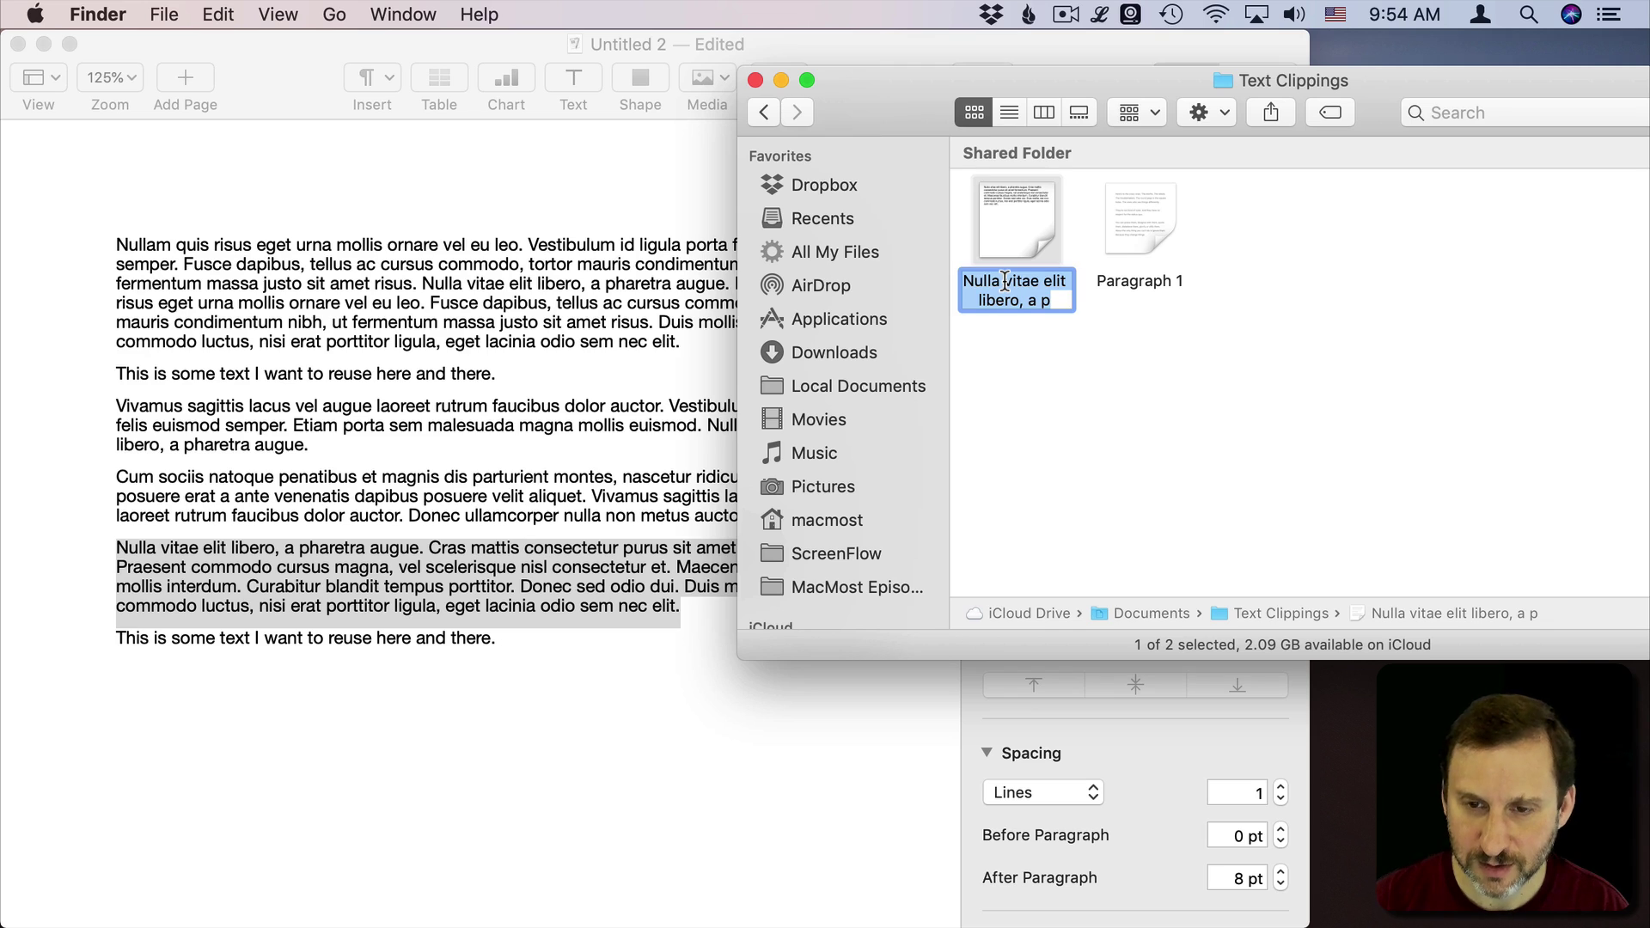
{"action": "type", "text": "Descrip"}
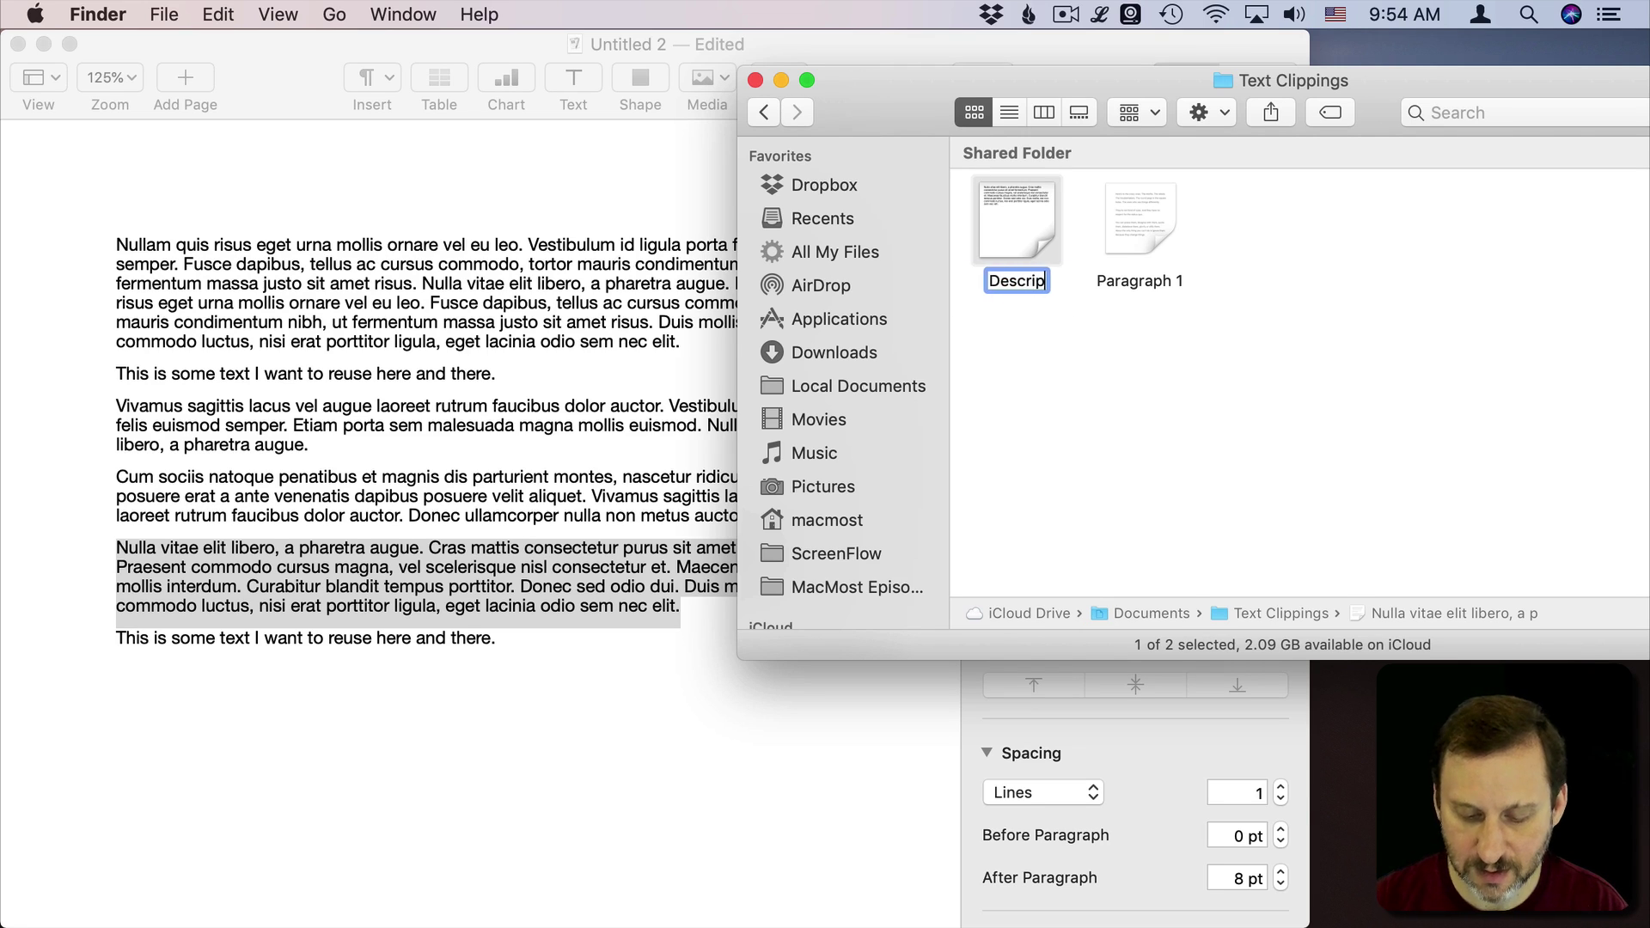
{"action": "type", "text": "tion"}
{"action": "key", "text": "Return"}
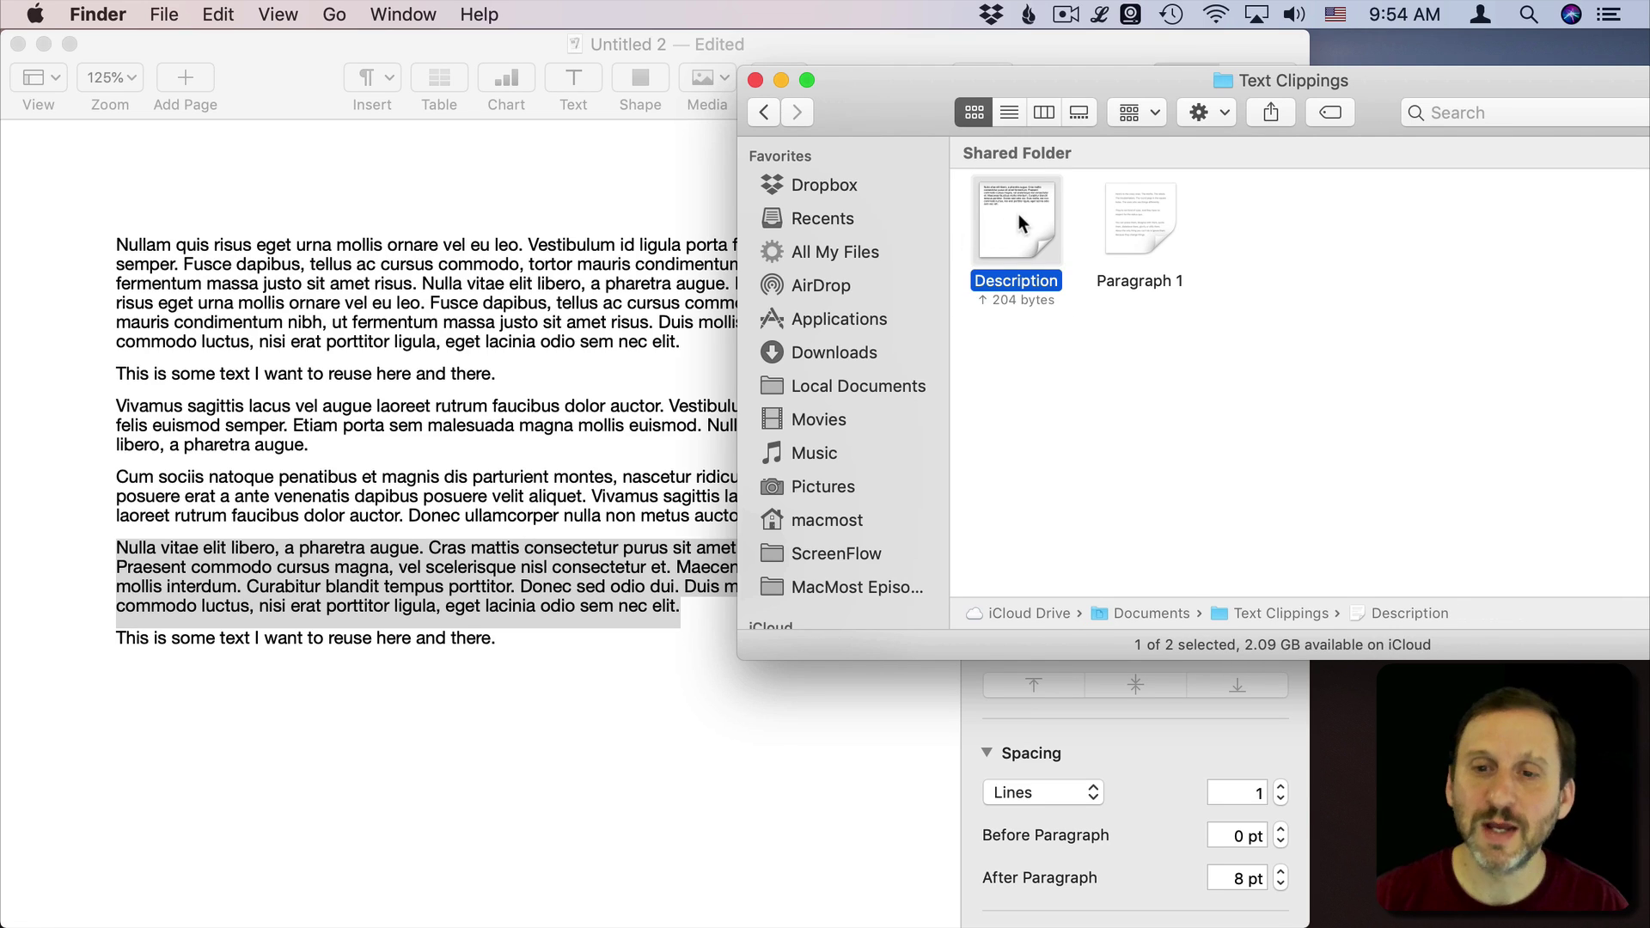
{"action": "left_click_drag", "start_coordinate": [928, 86], "coordinate": [1239, 63]}
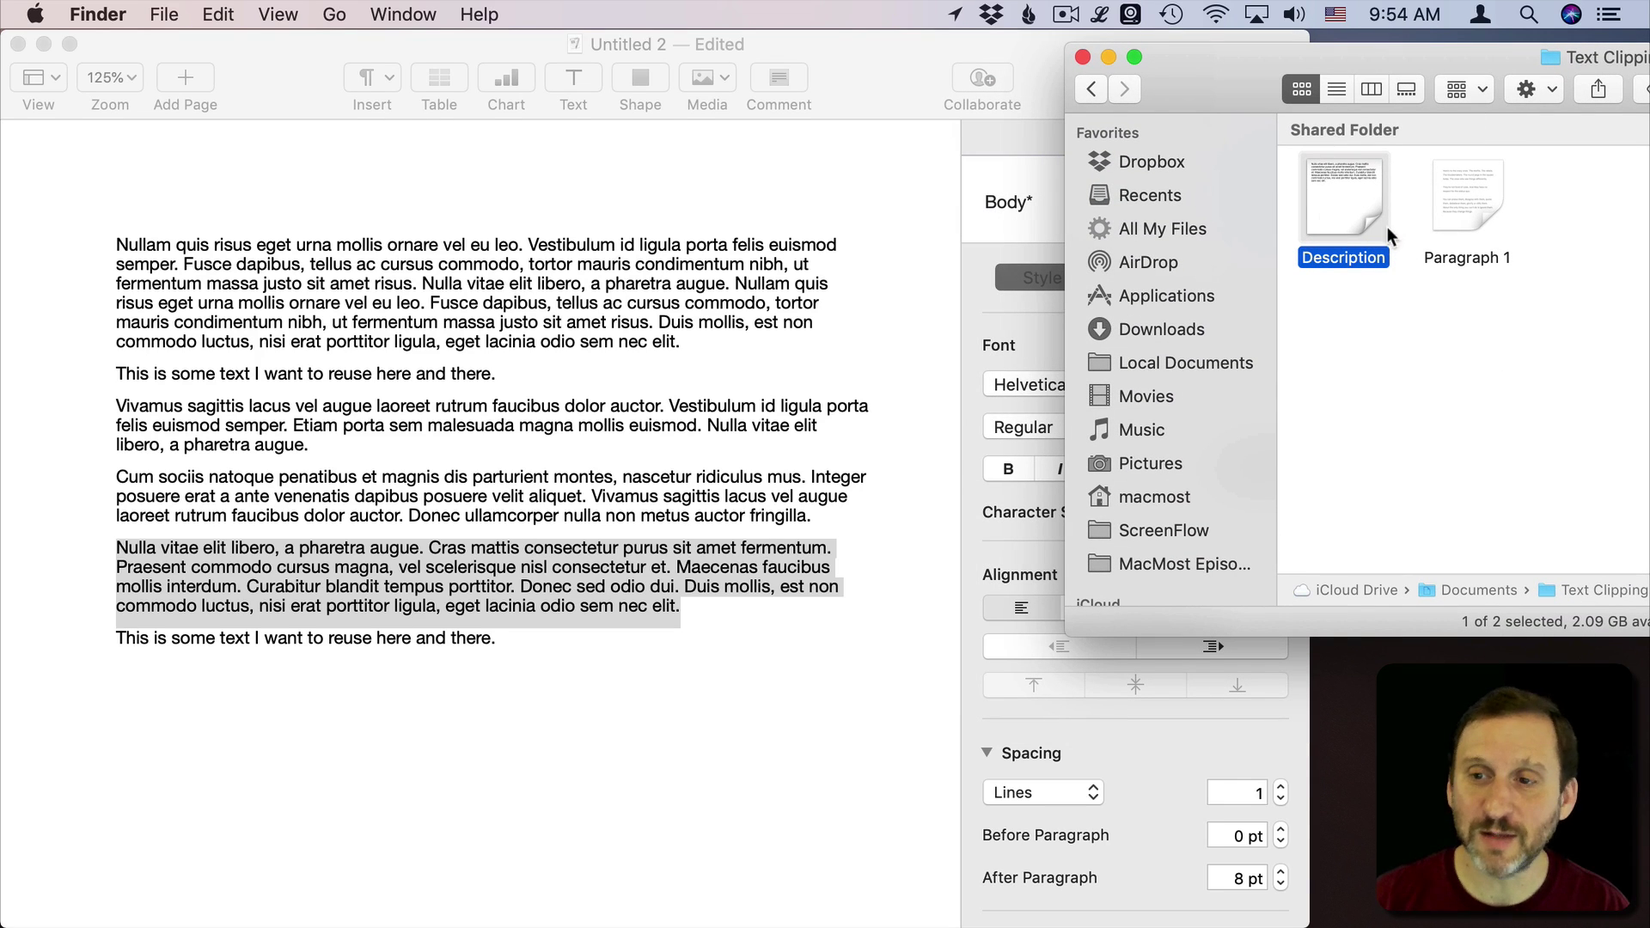
{"action": "left_click_drag", "start_coordinate": [1344, 200], "coordinate": [439, 774]}
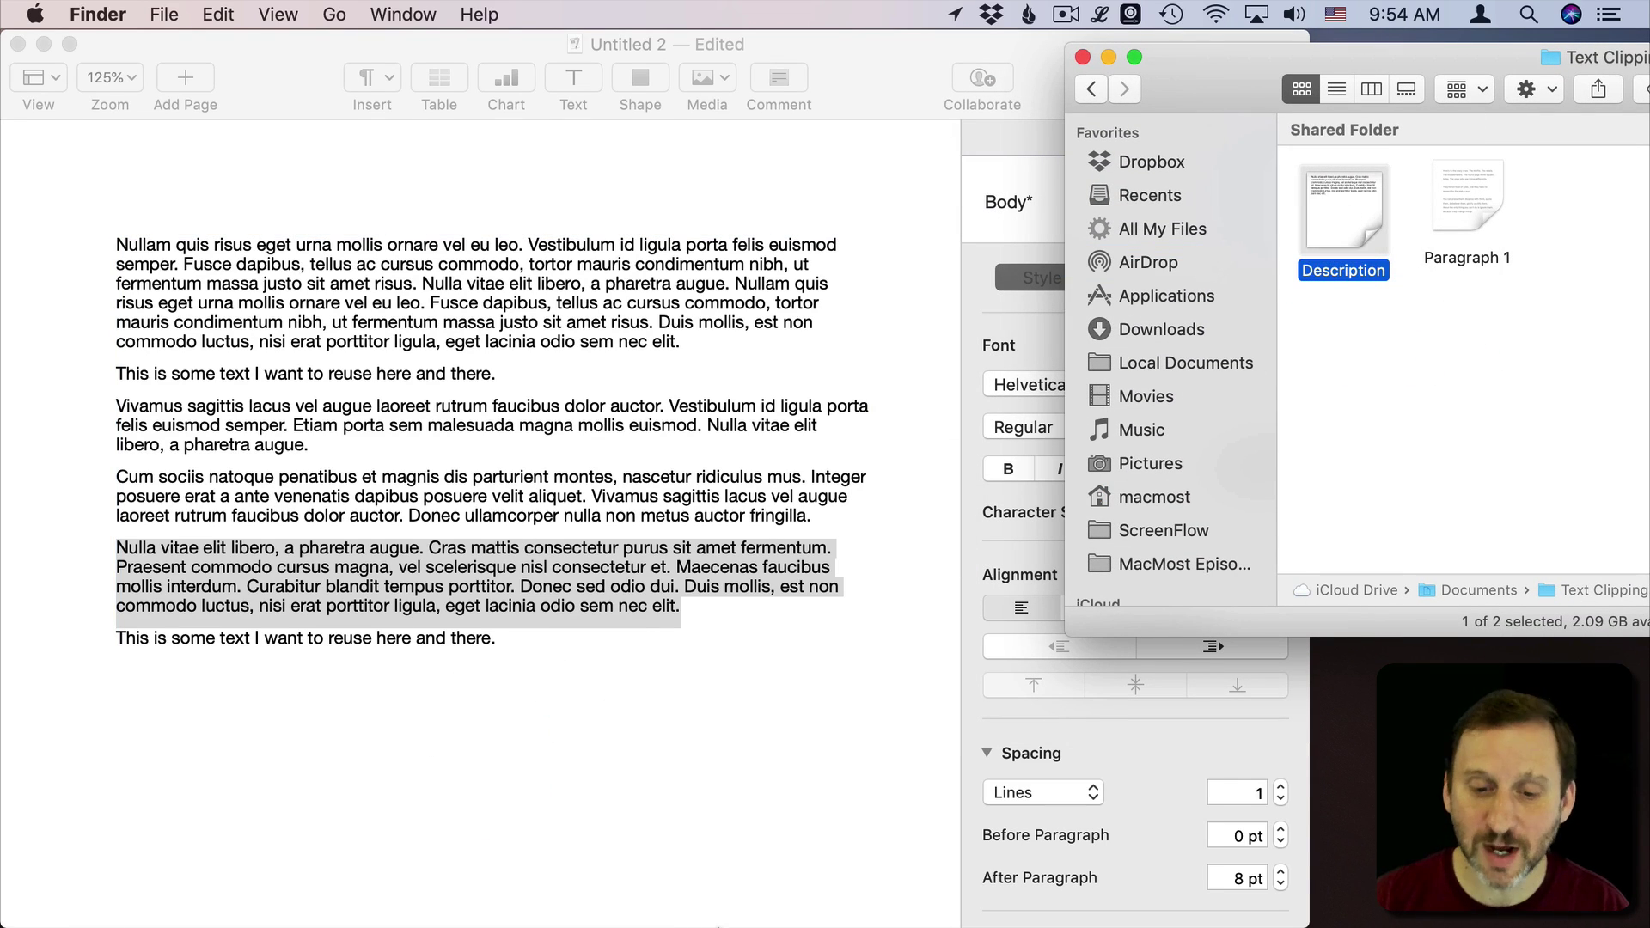
- Drop the Description clipping into a new rich-text TextEdit document, then discard it unsaved
{"action": "left_click", "coordinate": [774, 903]}
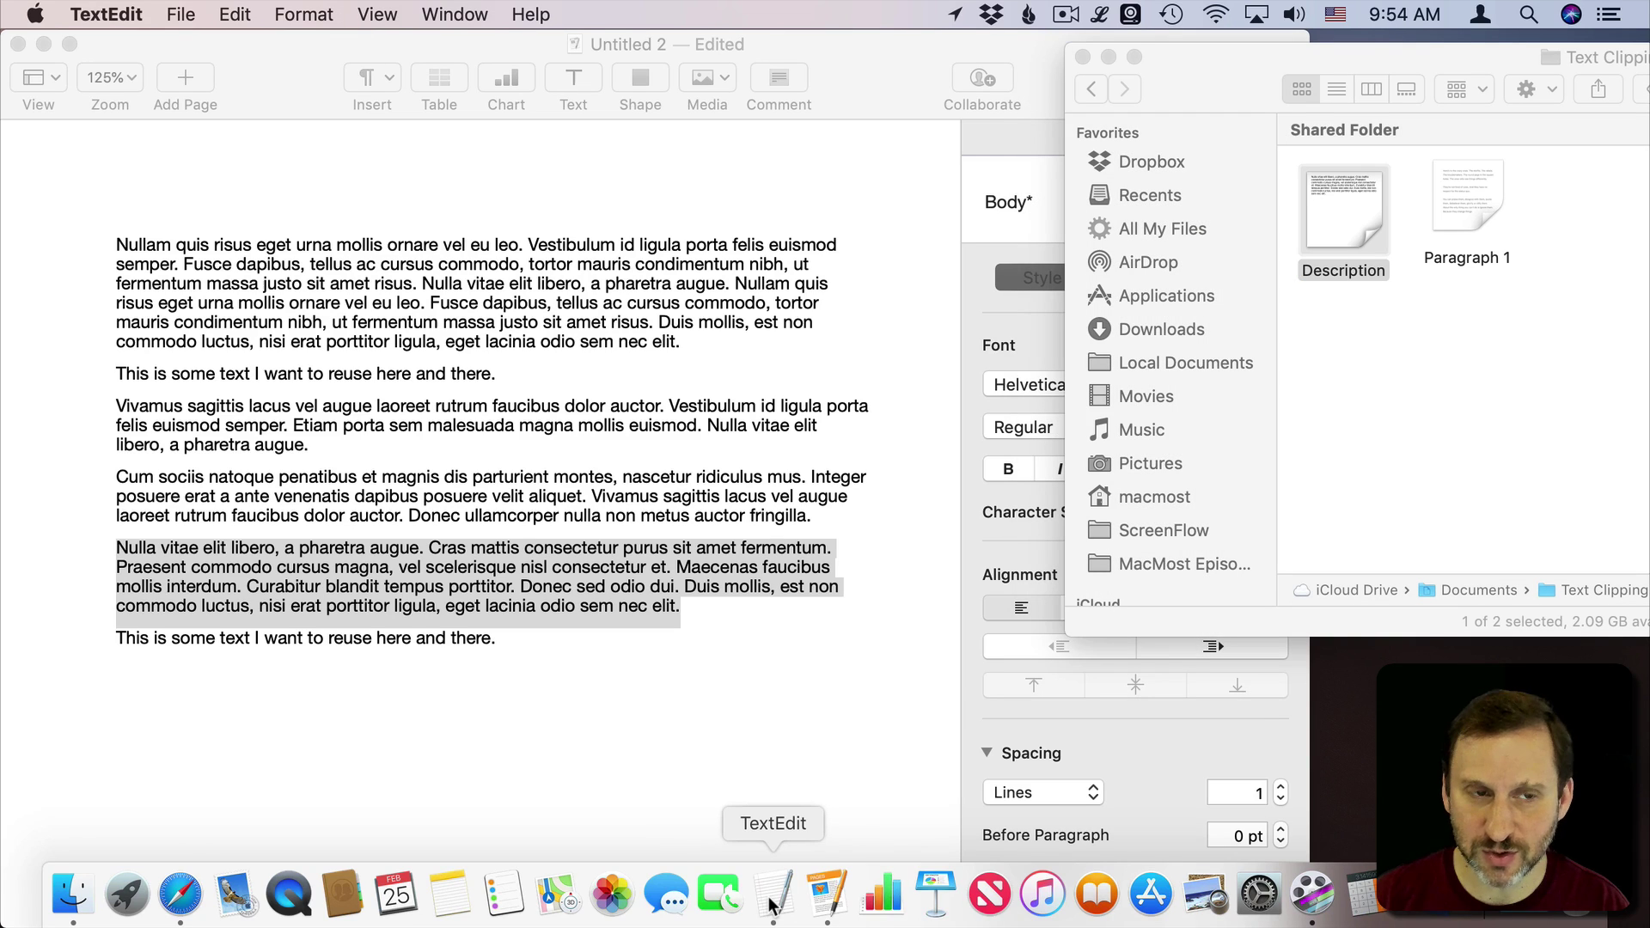
{"action": "key", "text": "super+n"}
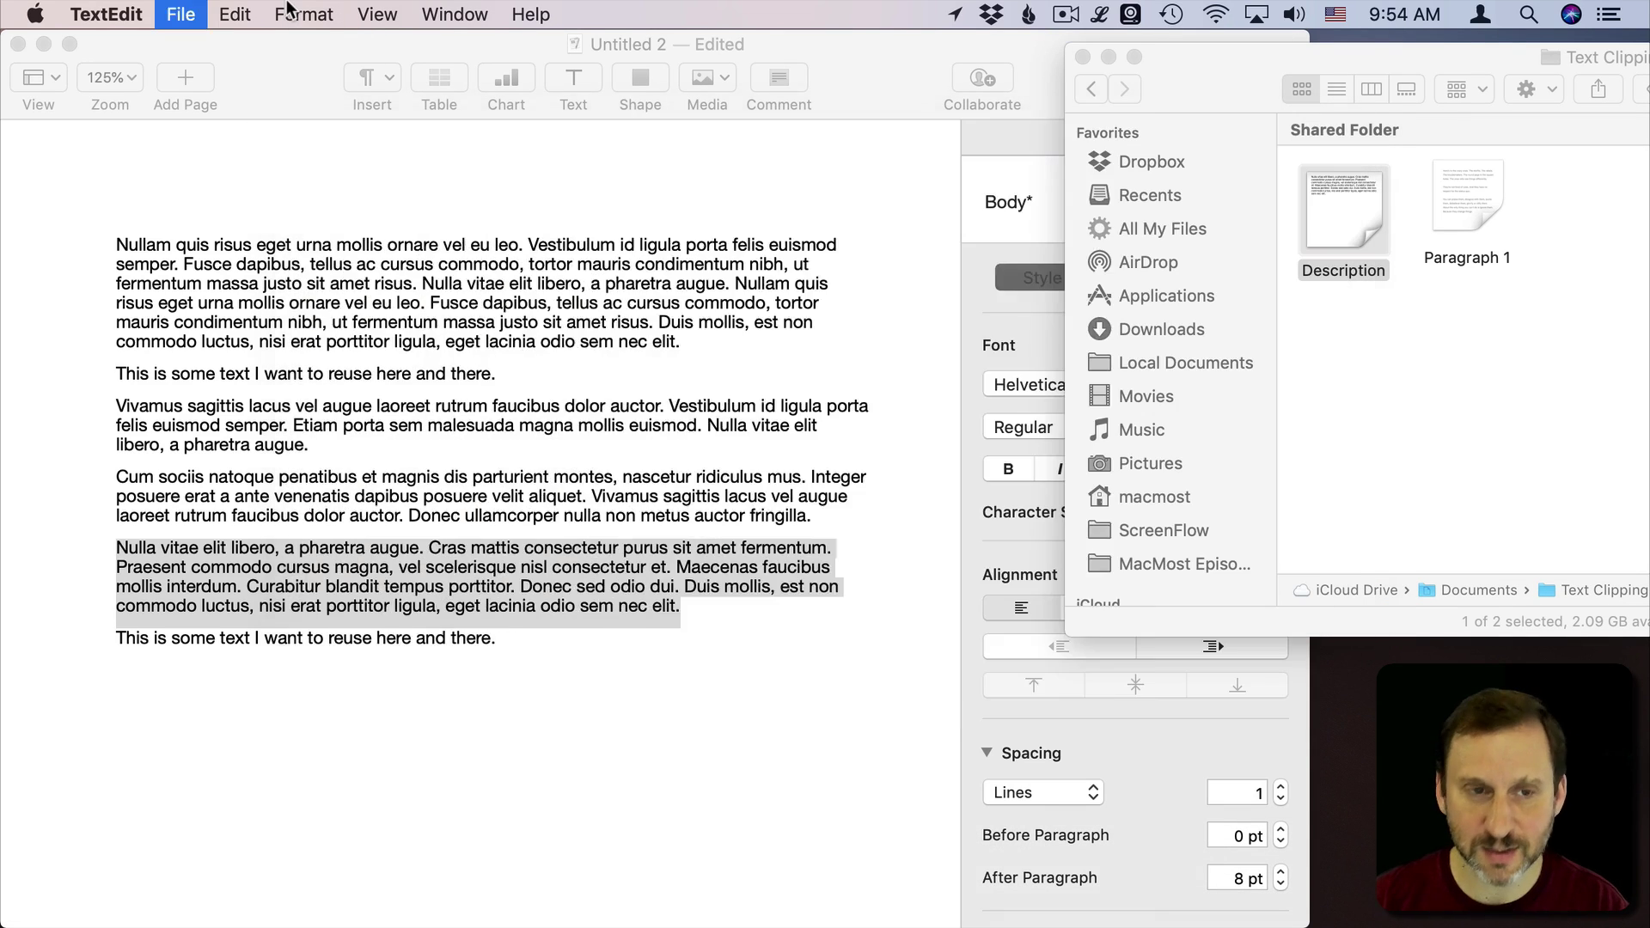
{"action": "left_click", "coordinate": [303, 14]}
{"action": "left_click", "coordinate": [332, 110]}
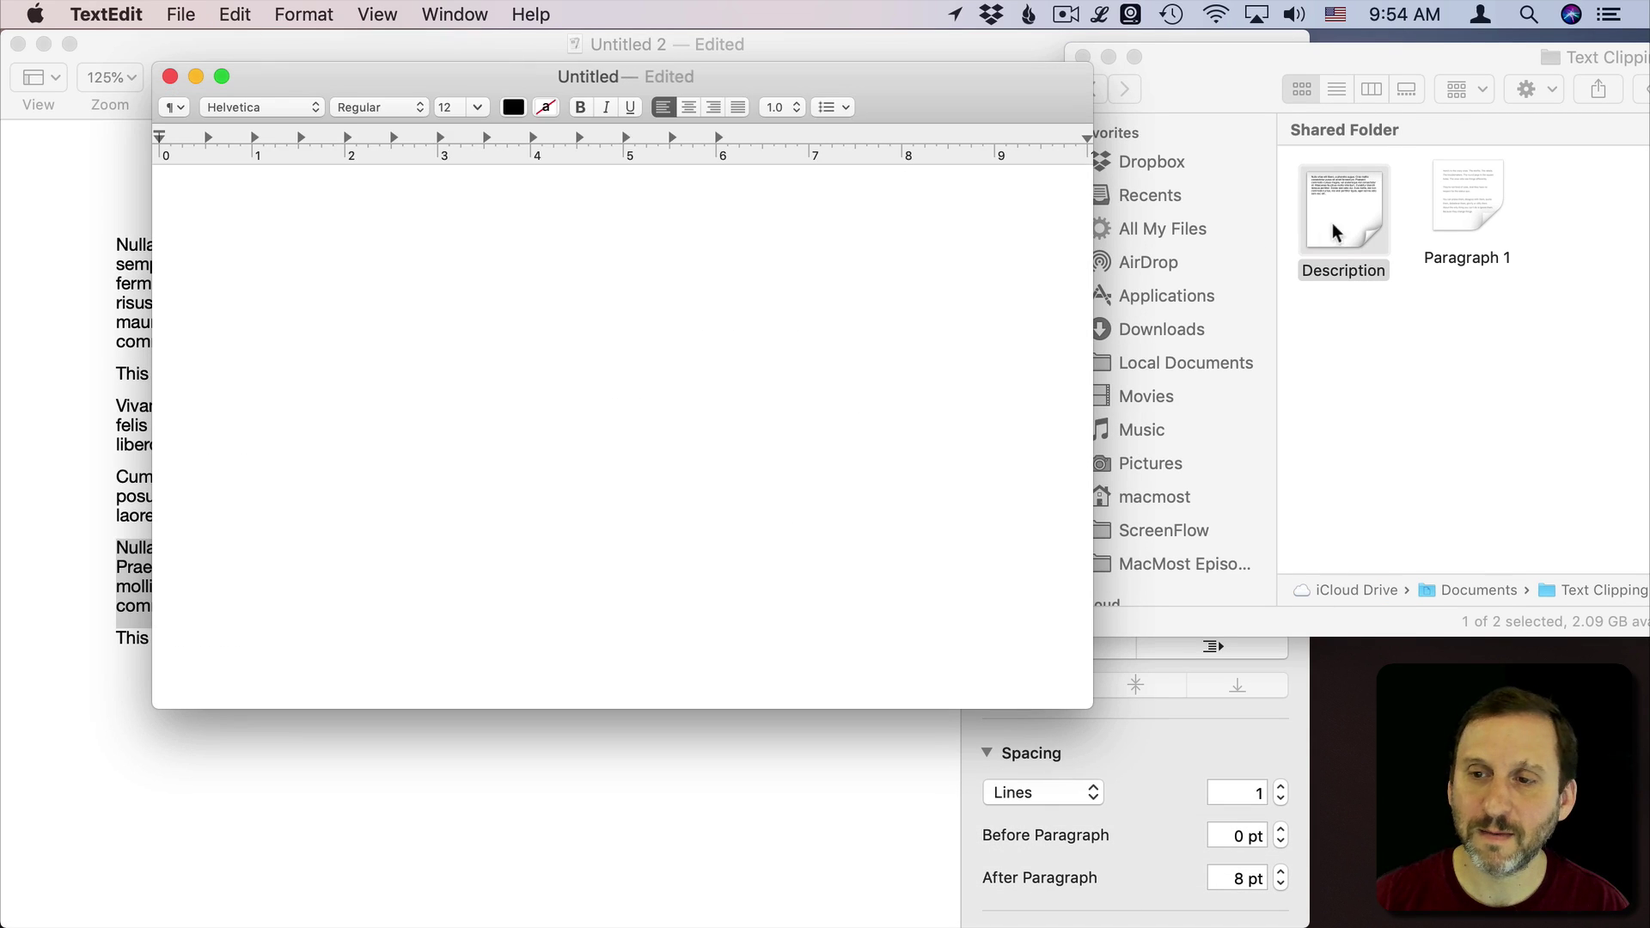
{"action": "left_click_drag", "start_coordinate": [1343, 206], "coordinate": [548, 336]}
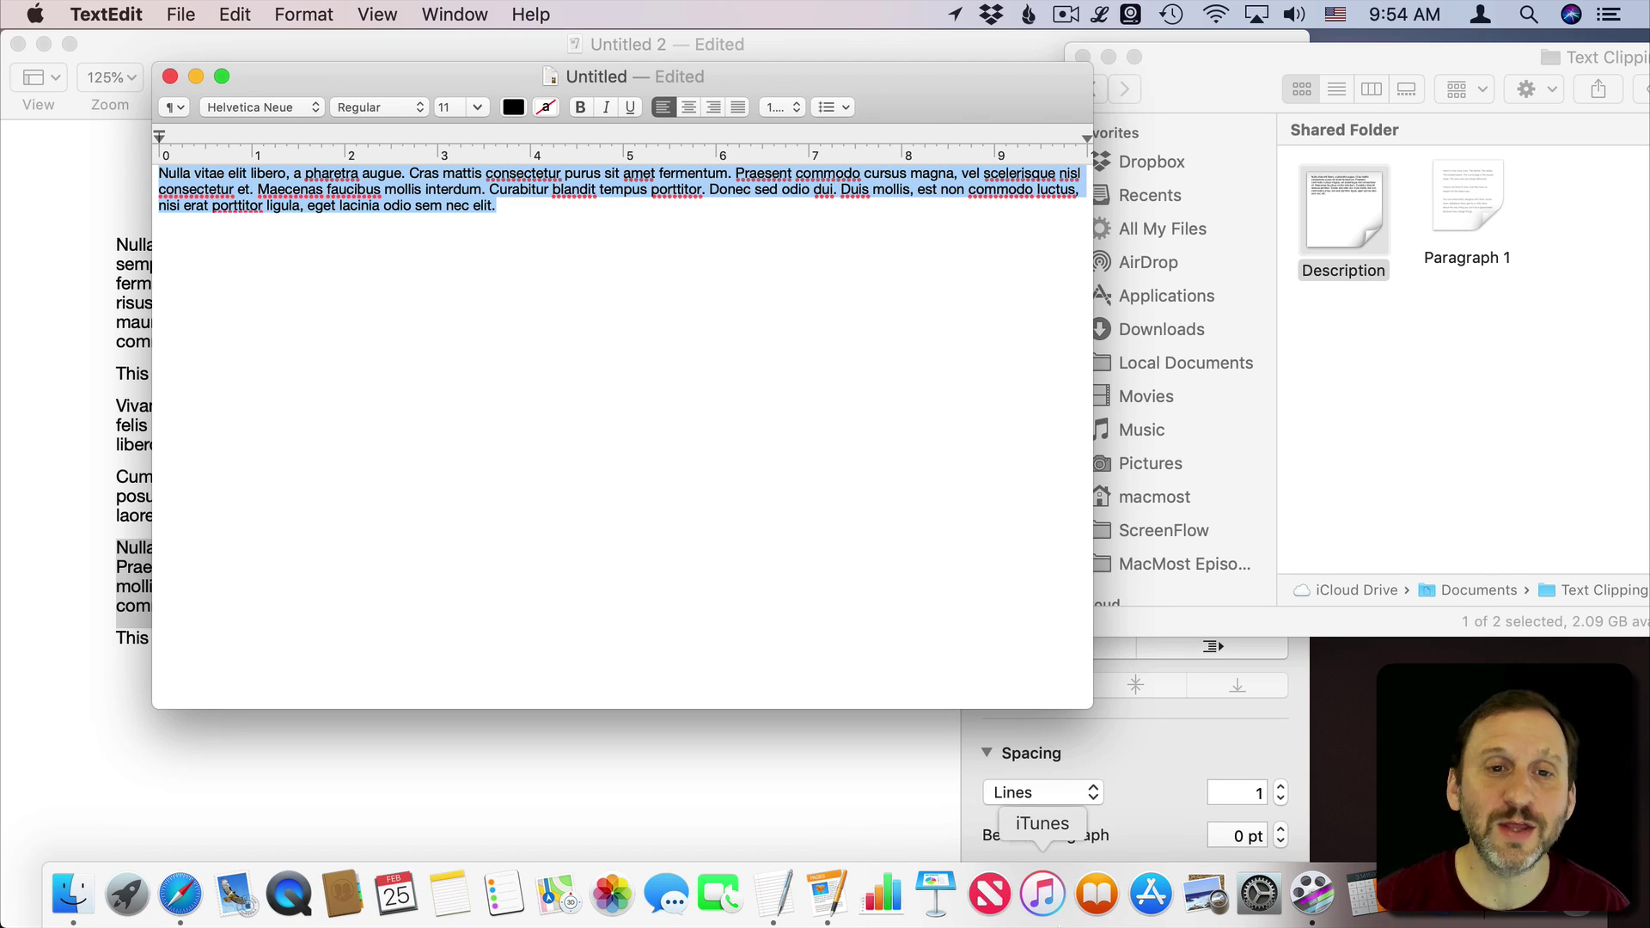
{"action": "left_click", "coordinate": [170, 76]}
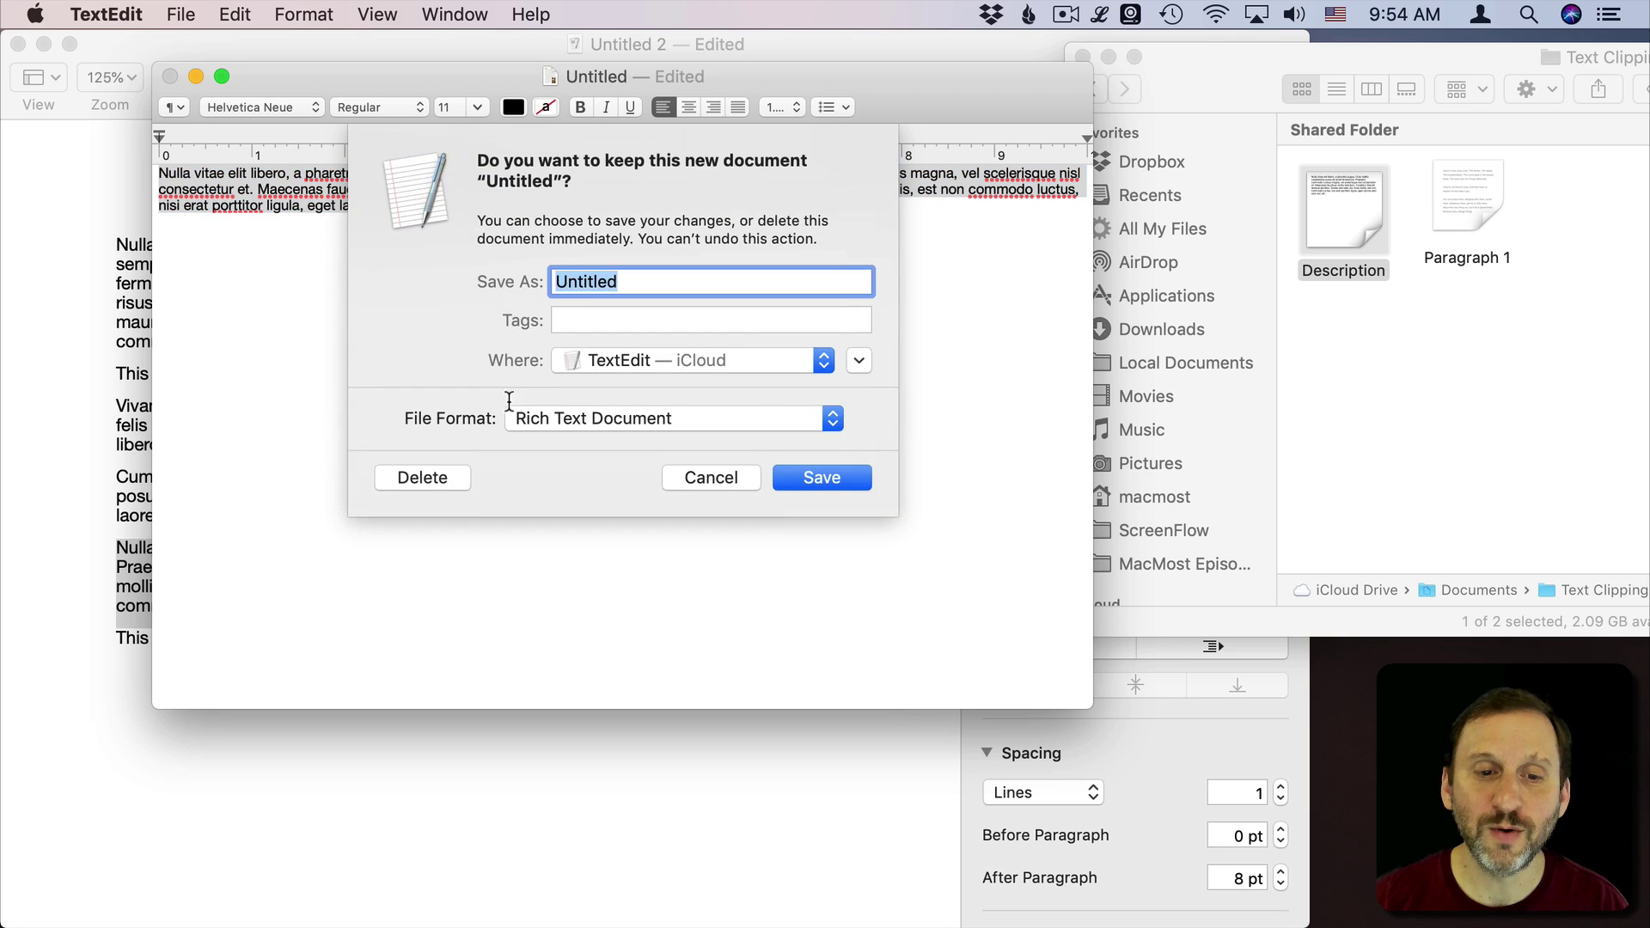
{"action": "left_click", "coordinate": [422, 476]}
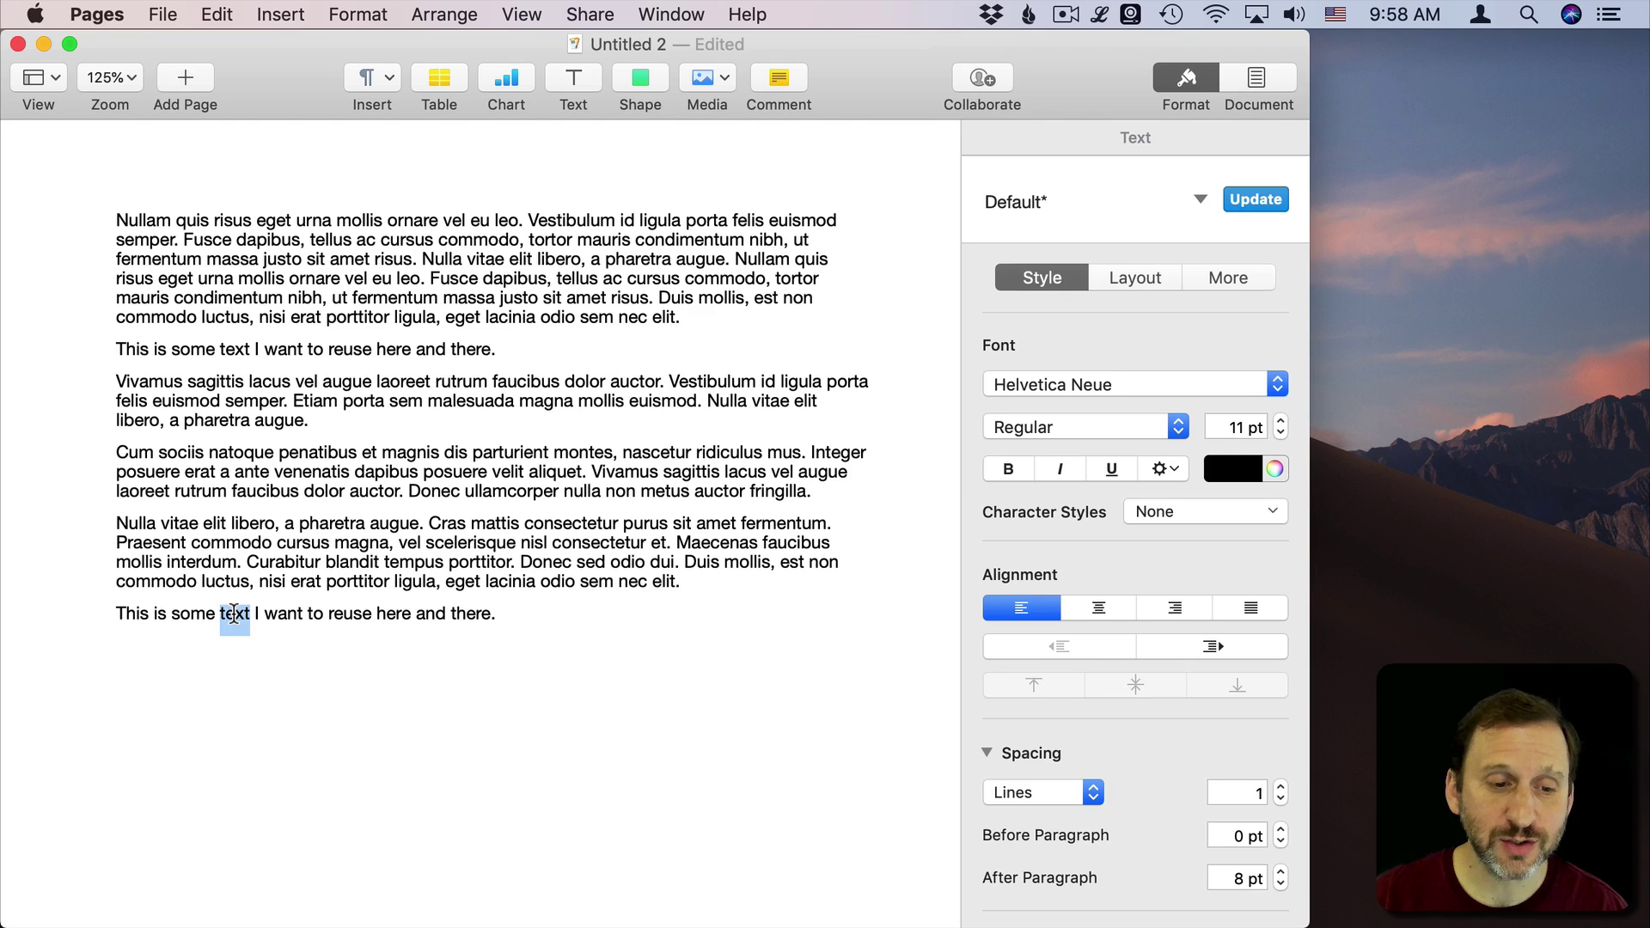
- Bold 'text', italicize 'reuse' and colour 'and' red in the final sentence
{"action": "left_click", "coordinate": [1008, 468]}
{"action": "left_click", "coordinate": [372, 615]}
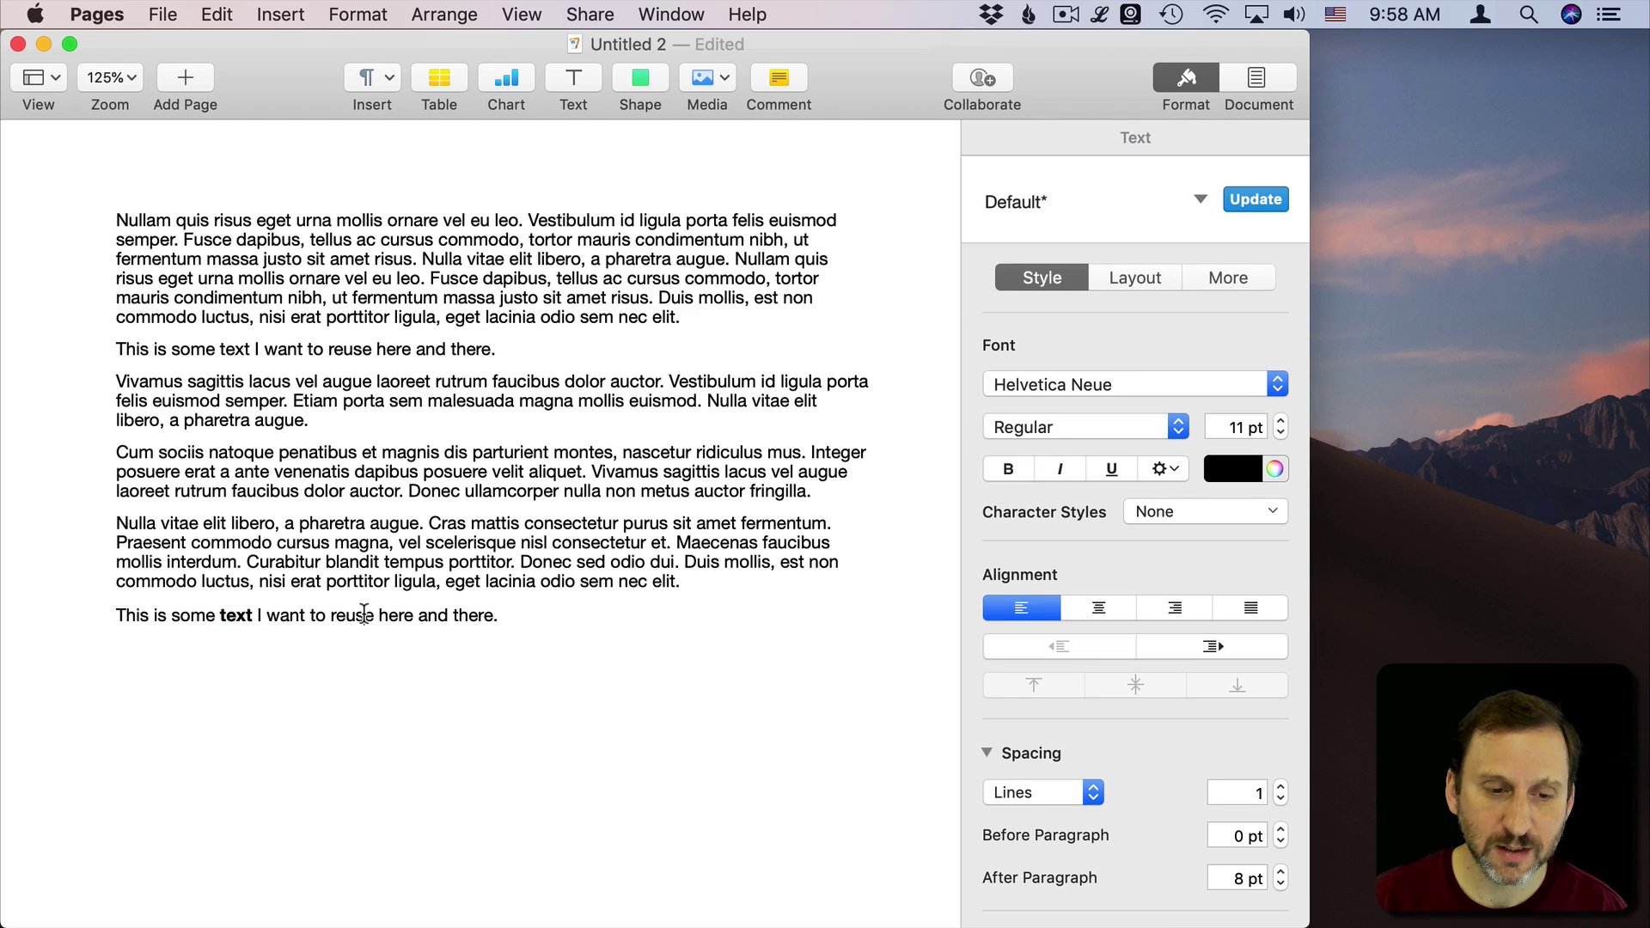
{"action": "double_click", "coordinate": [365, 614]}
{"action": "left_click", "coordinate": [1059, 468]}
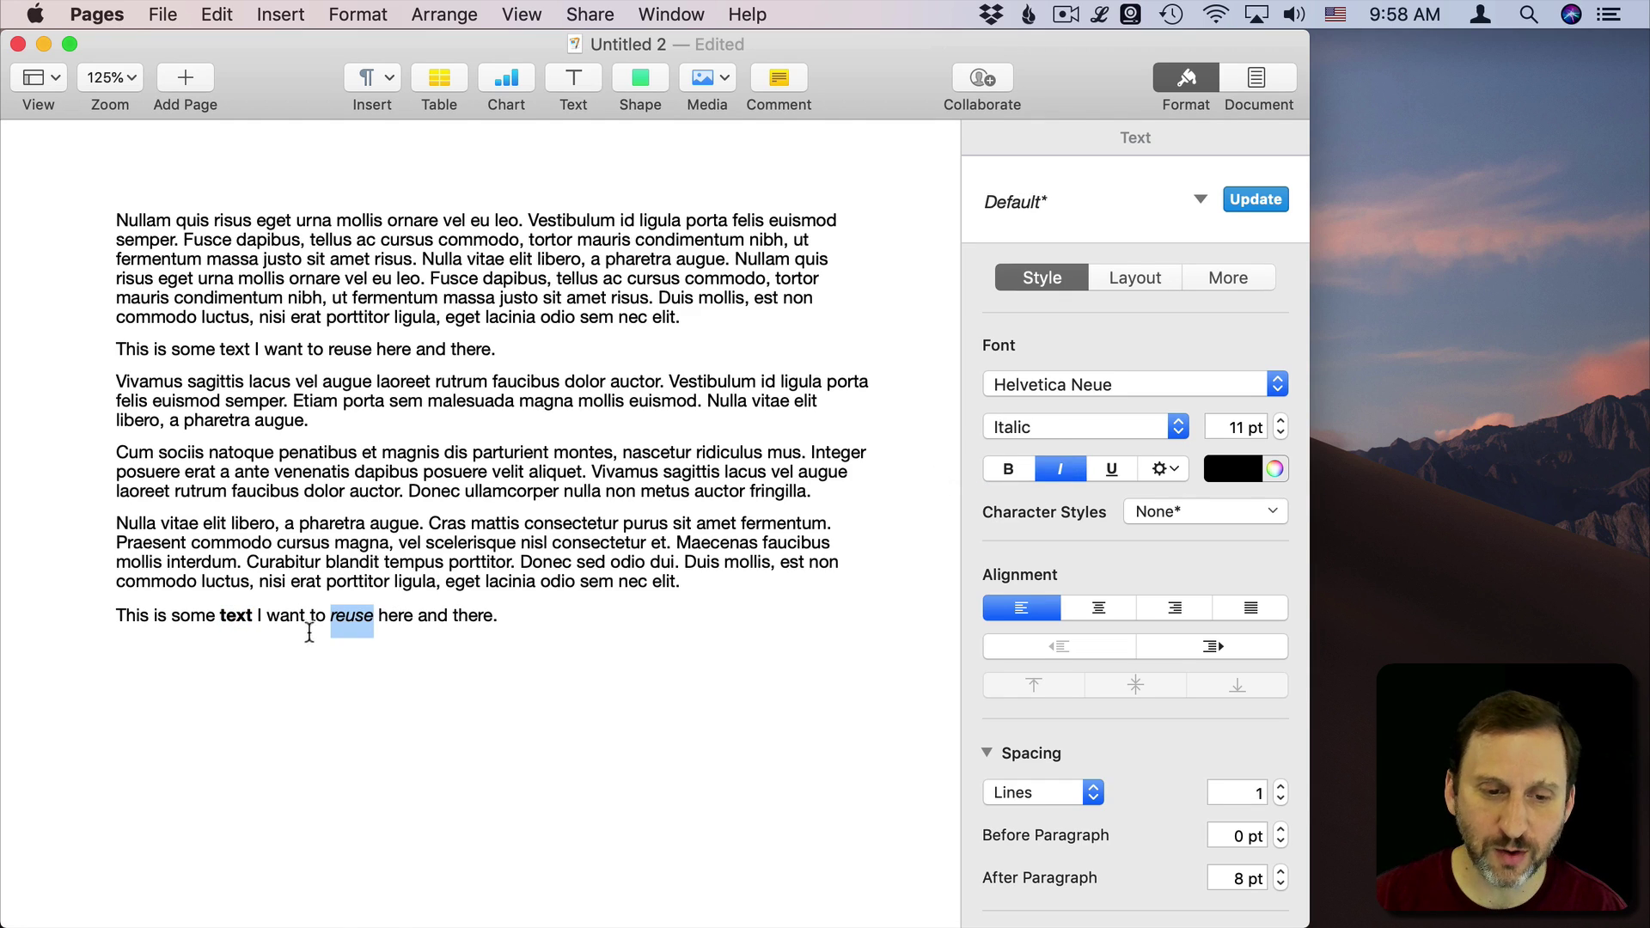
{"action": "double_click", "coordinate": [432, 615]}
{"action": "left_click", "coordinate": [1252, 467]}
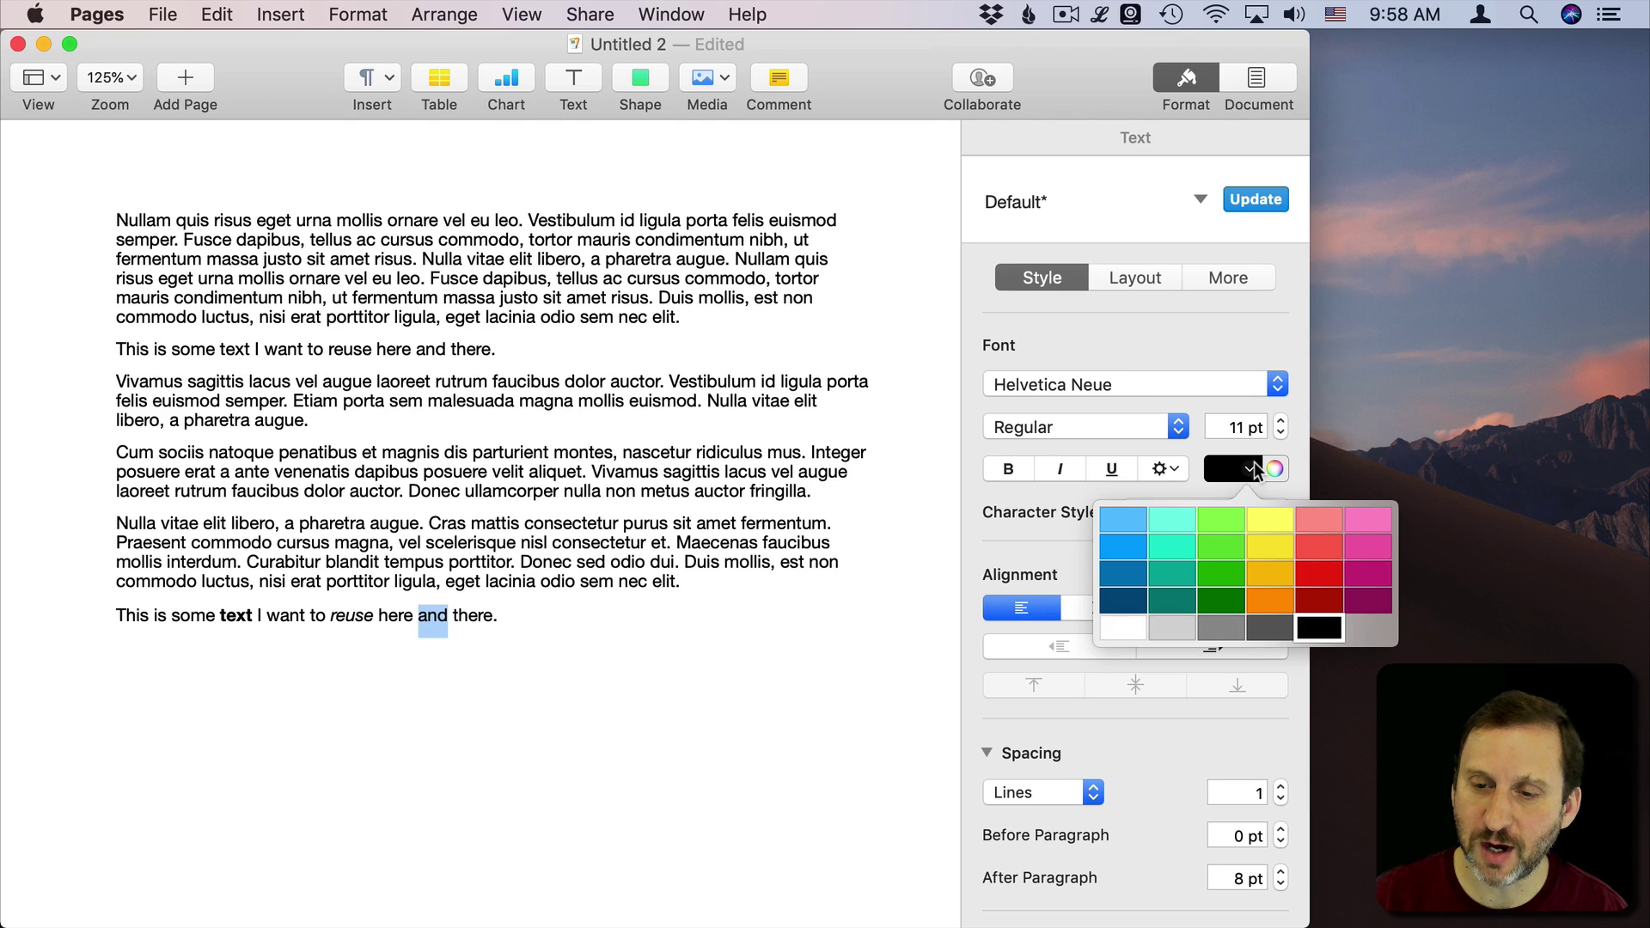
{"action": "left_click", "coordinate": [1325, 534]}
- Enlarge 'some' to 20 pt, then clip the styled sentence to the desktop
{"action": "double_click", "coordinate": [191, 616]}
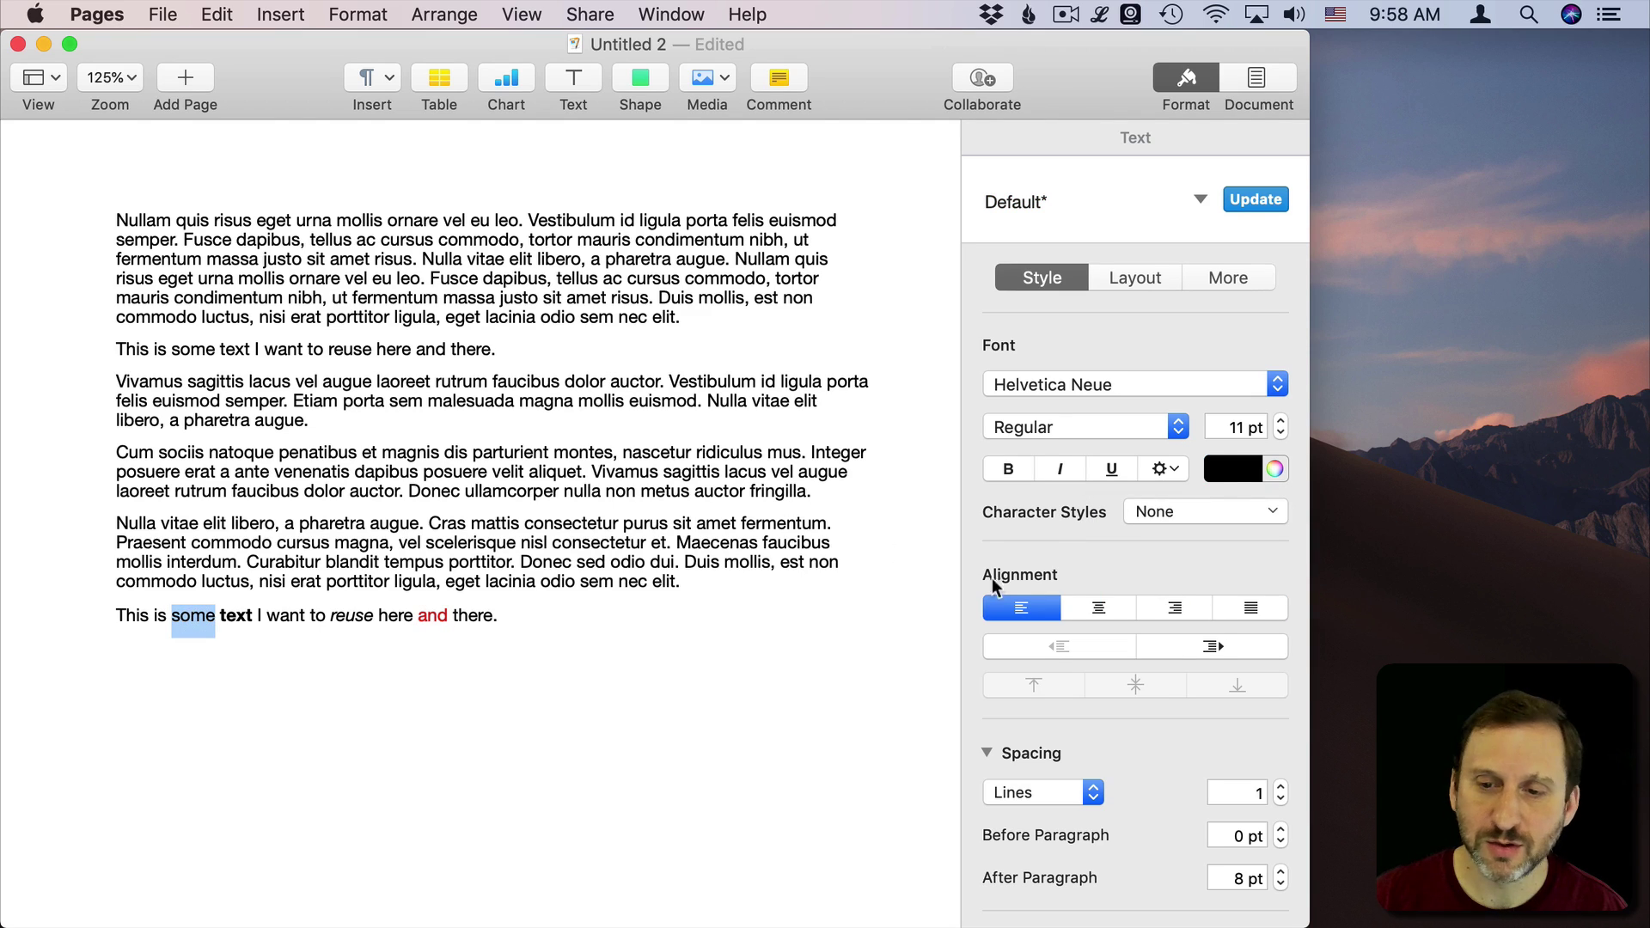
{"action": "left_click", "coordinate": [1280, 421]}
{"action": "left_click", "coordinate": [1280, 420]}
{"action": "left_click", "coordinate": [1280, 421]}
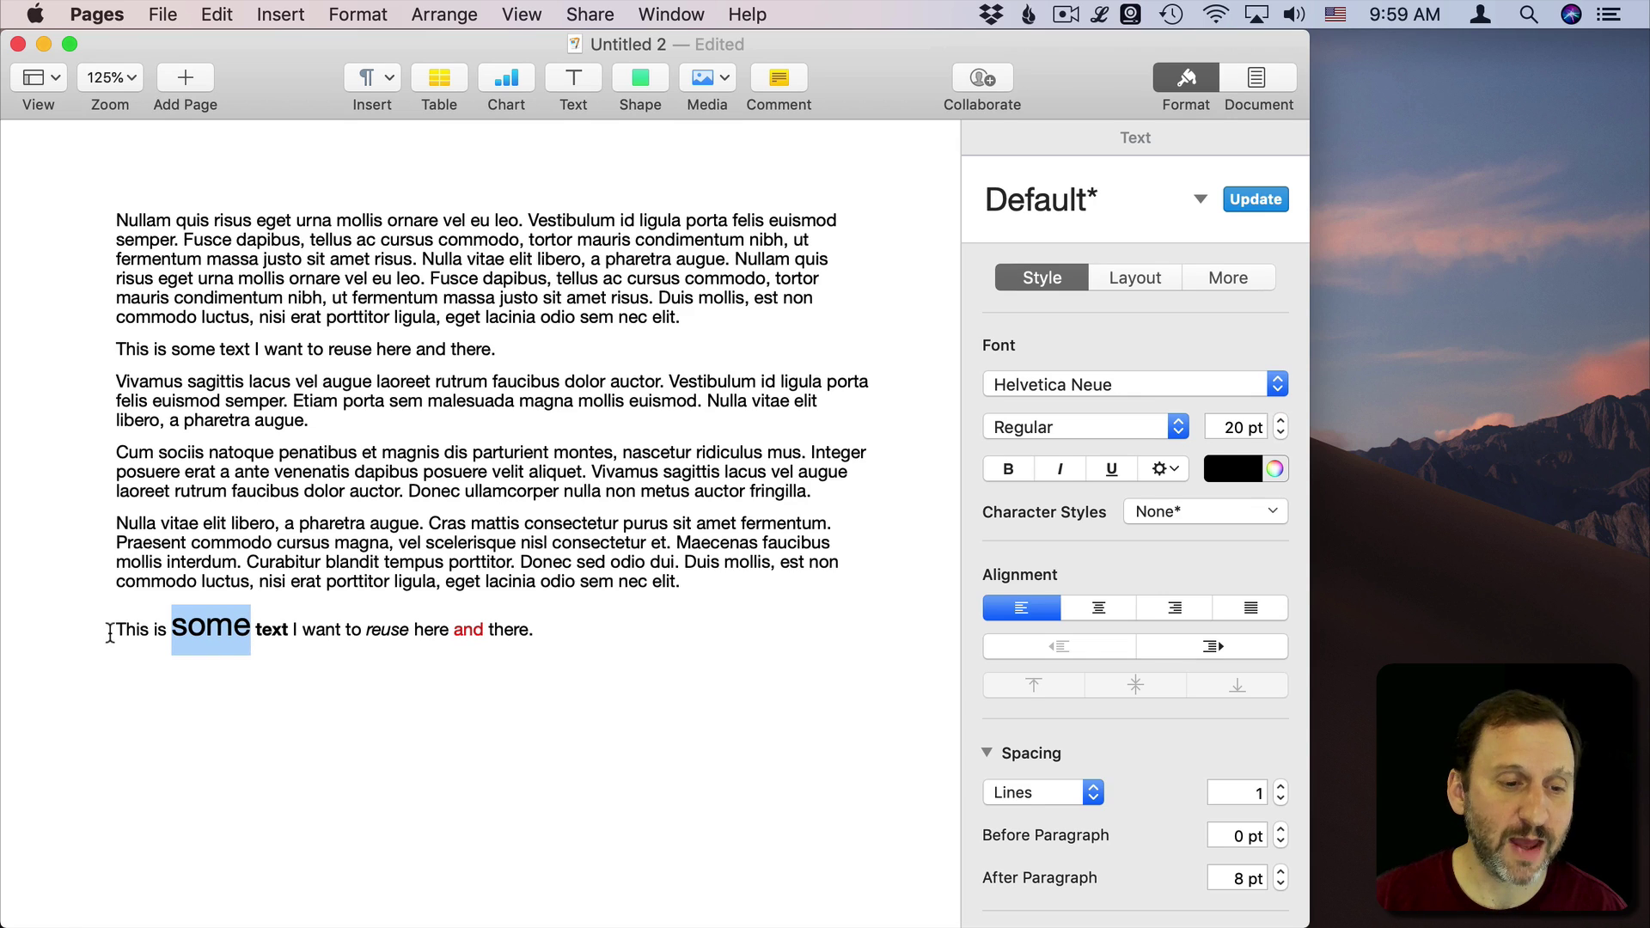
{"action": "left_click_drag", "start_coordinate": [110, 631], "coordinate": [552, 631]}
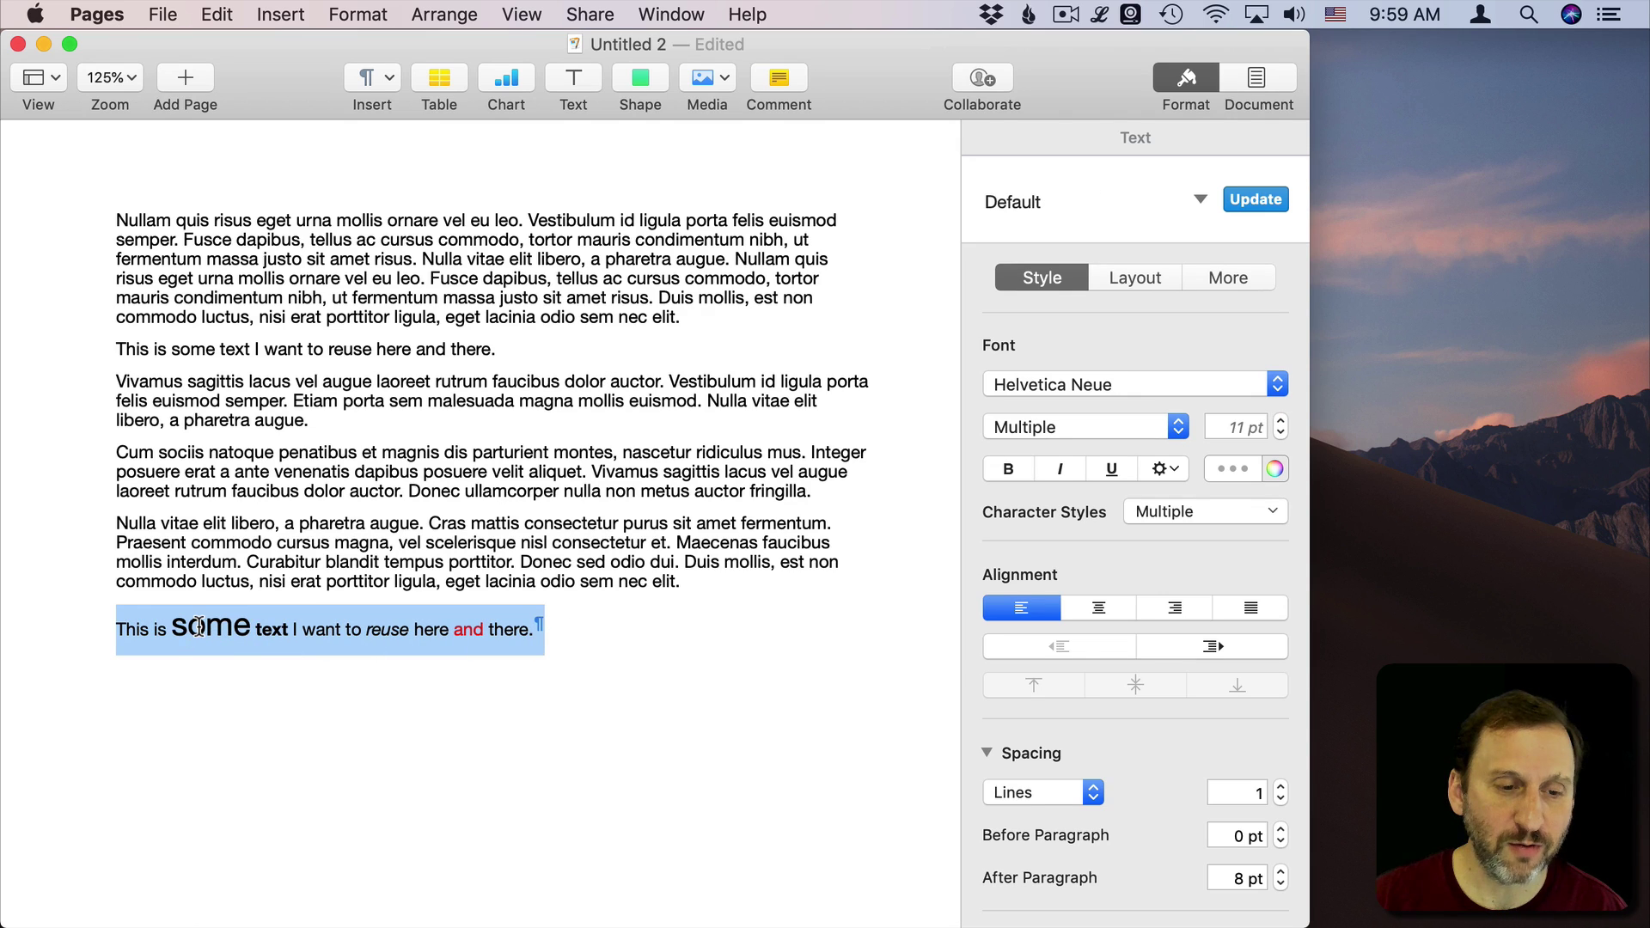
{"action": "left_click_drag", "start_coordinate": [198, 626], "coordinate": [1450, 508]}
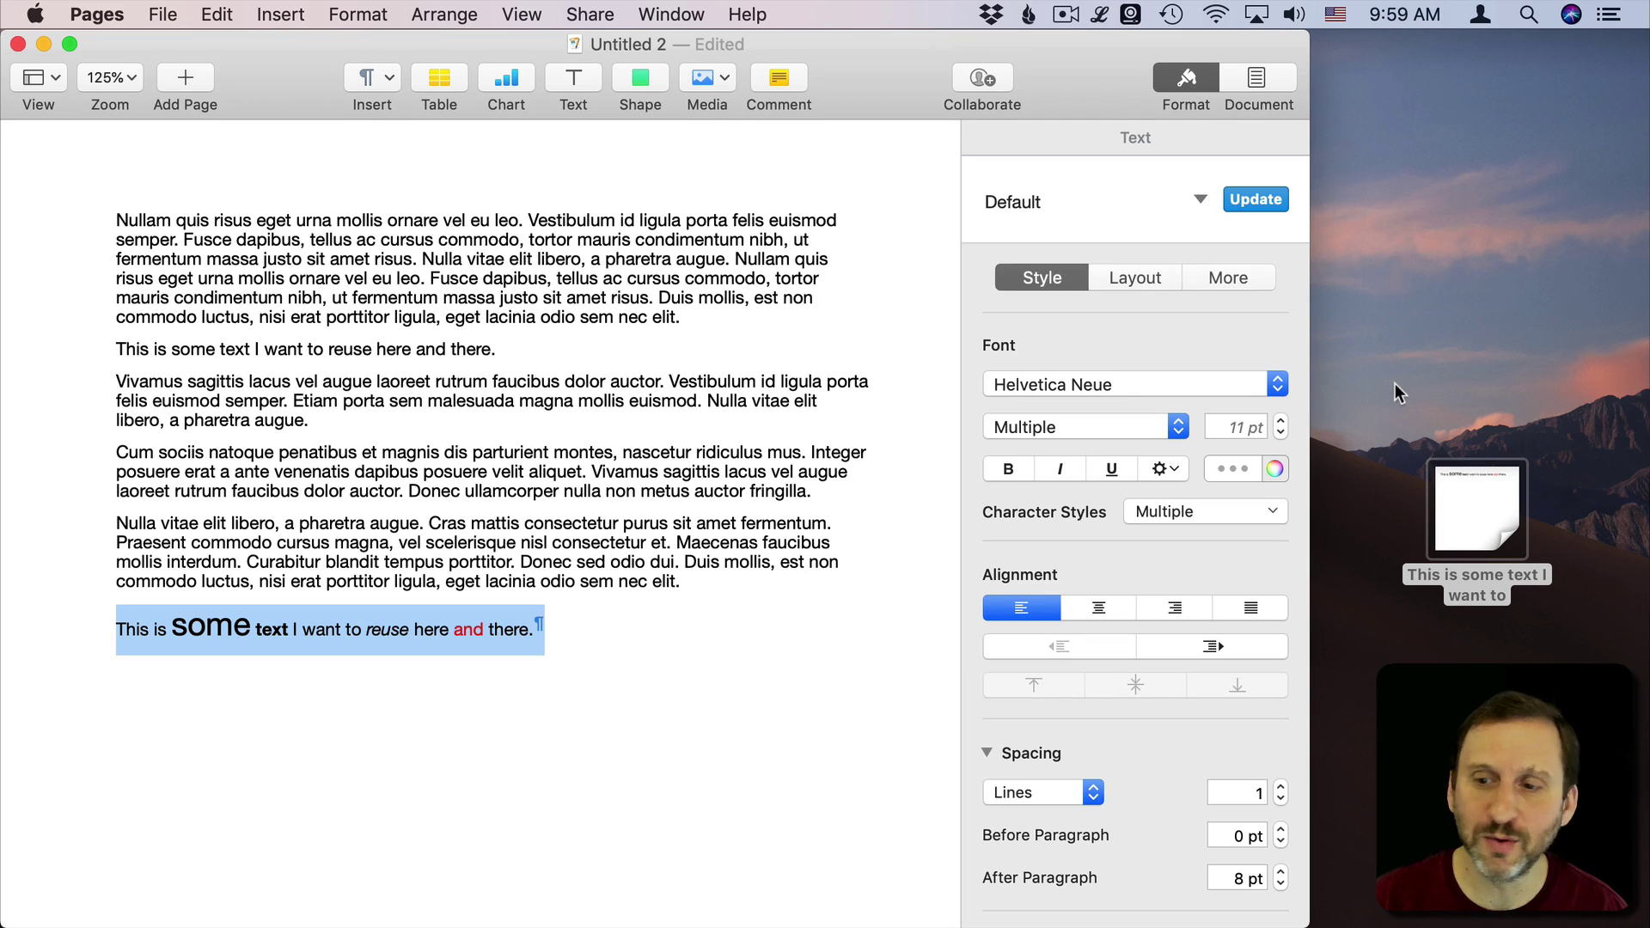
- Copy 'some text I want to reuse here' from the desktop clipping onto a new Pages line
{"action": "double_click", "coordinate": [1471, 509]}
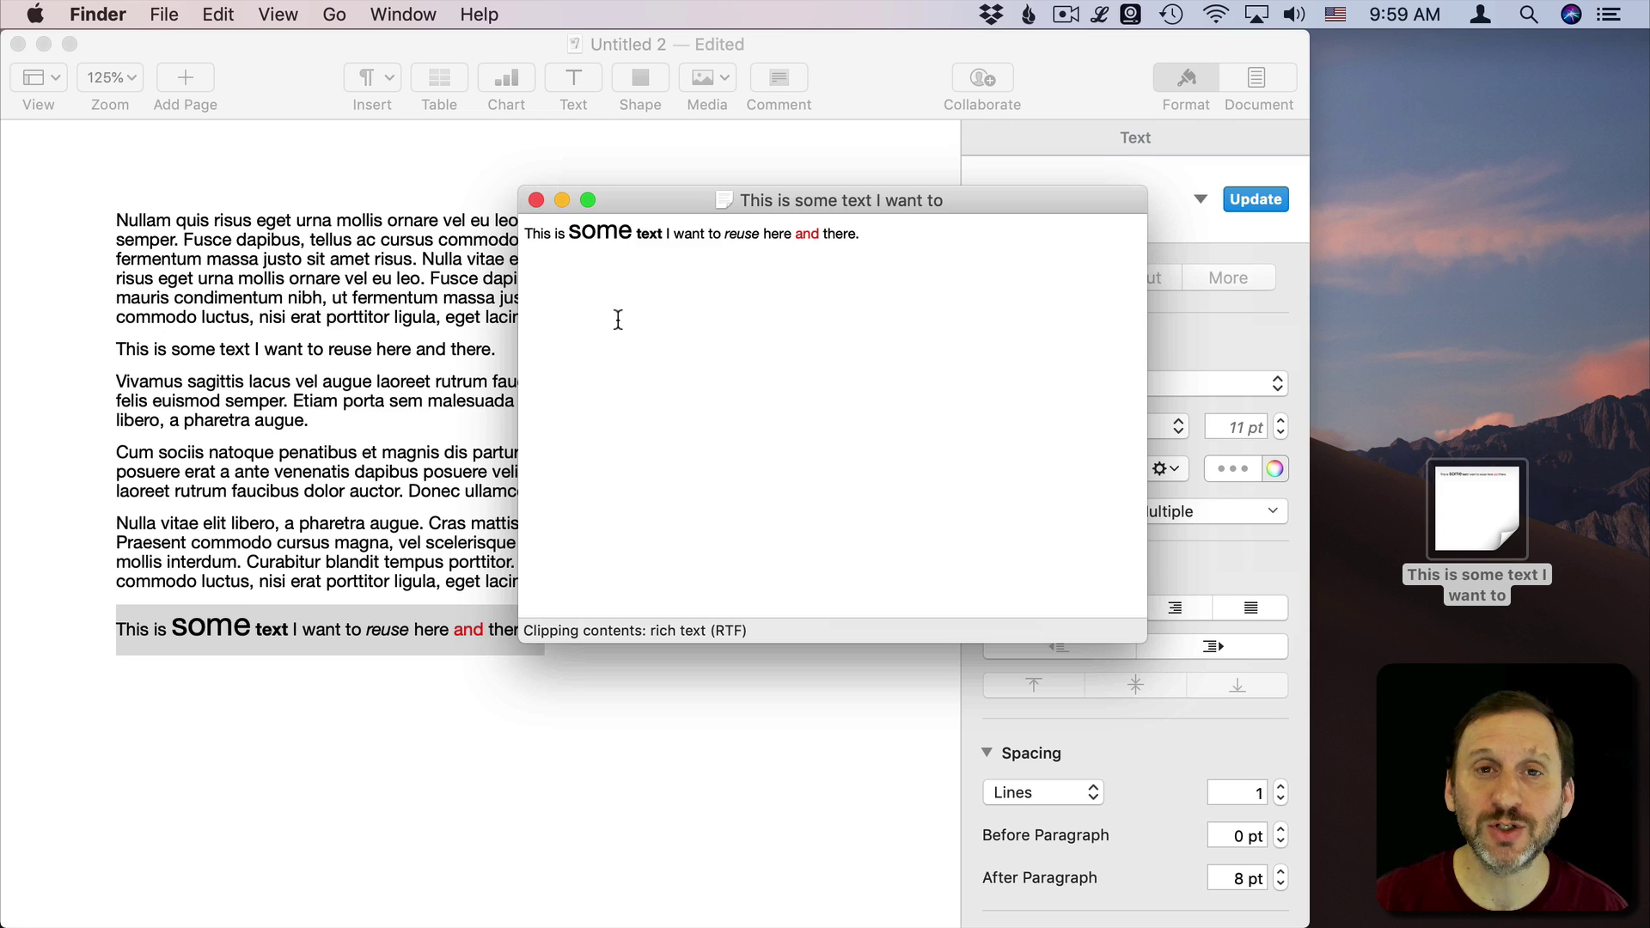
{"action": "left_click_drag", "start_coordinate": [570, 233], "coordinate": [783, 241]}
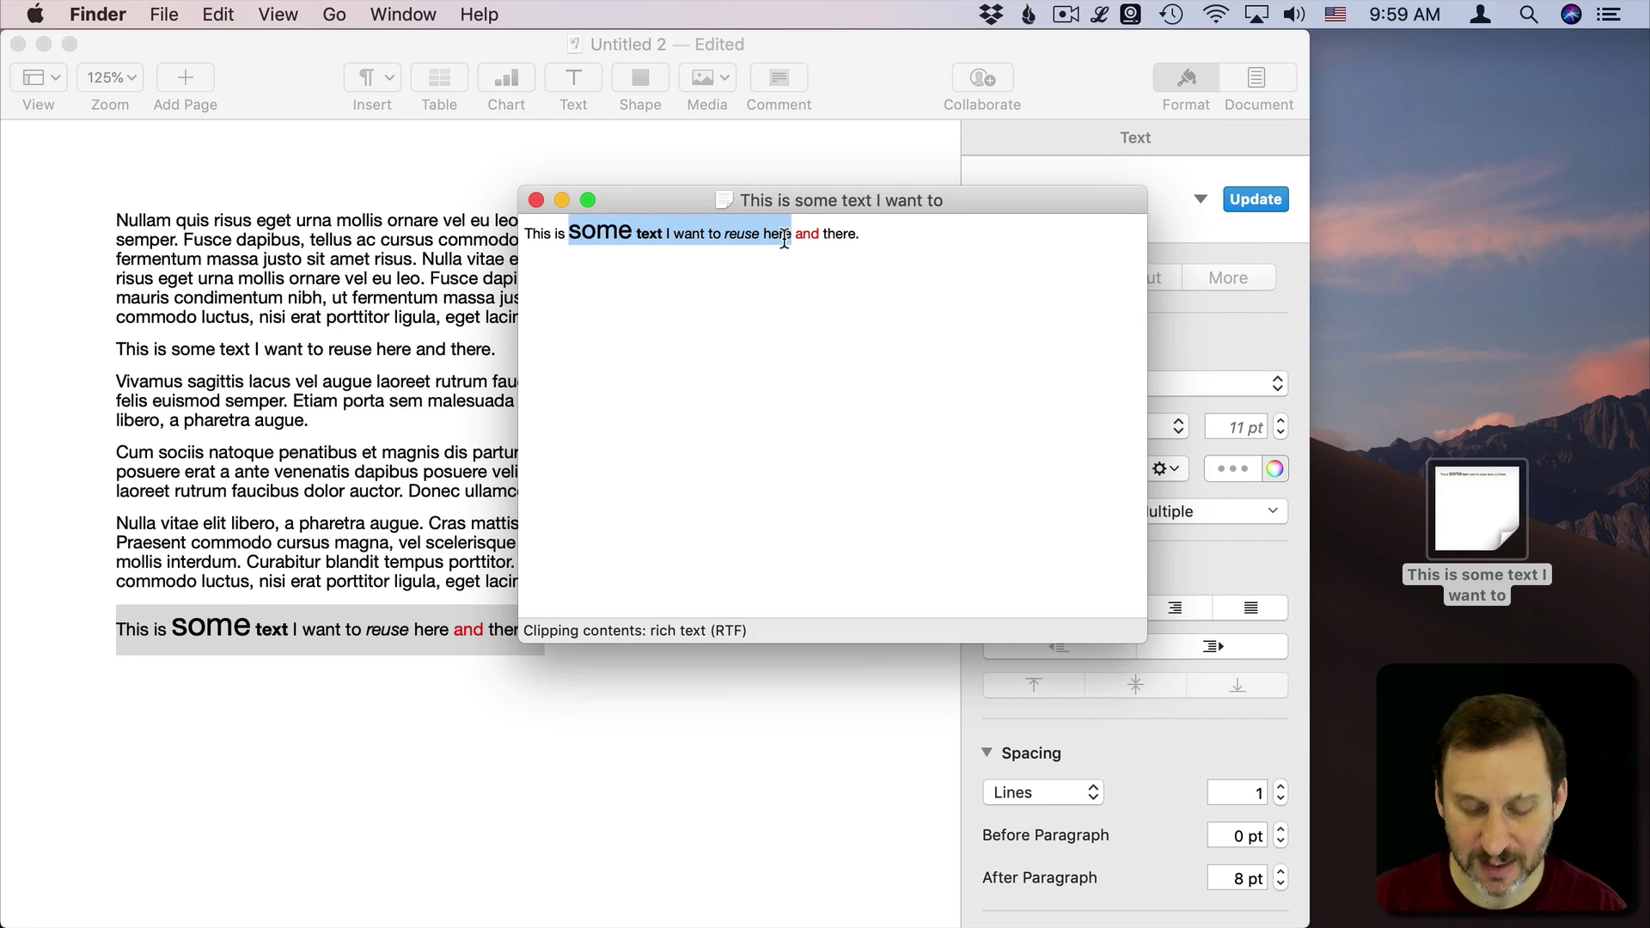
{"action": "left_click", "coordinate": [537, 200]}
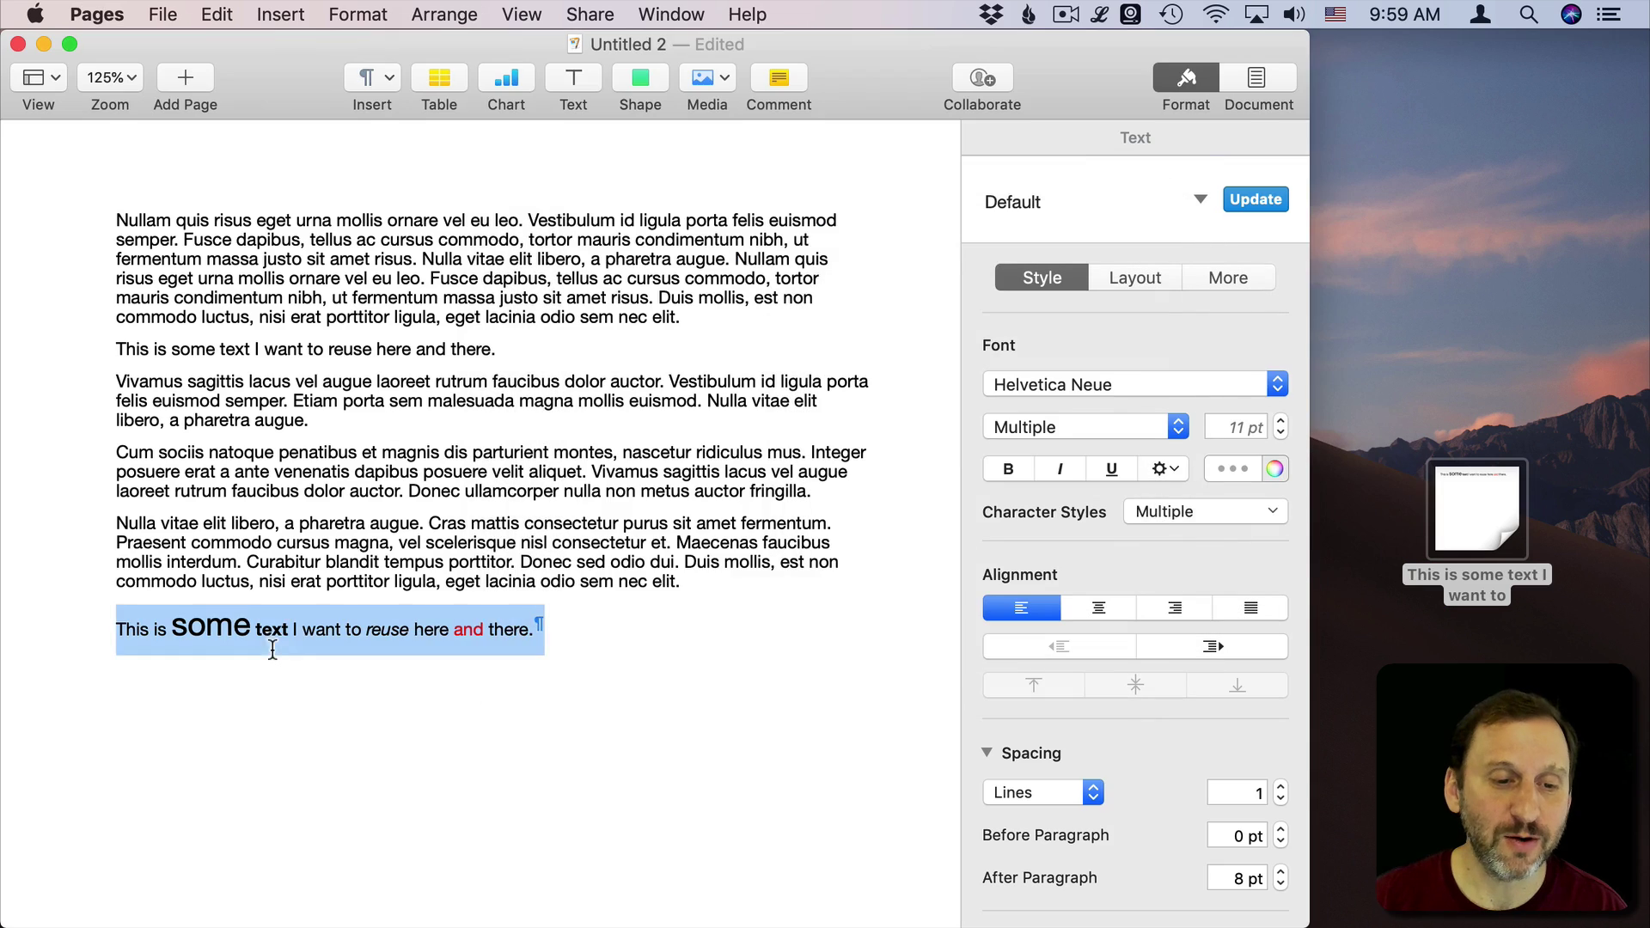
{"action": "left_click", "coordinate": [249, 723]}
{"action": "type", "text": "some text I want to reuse here"}
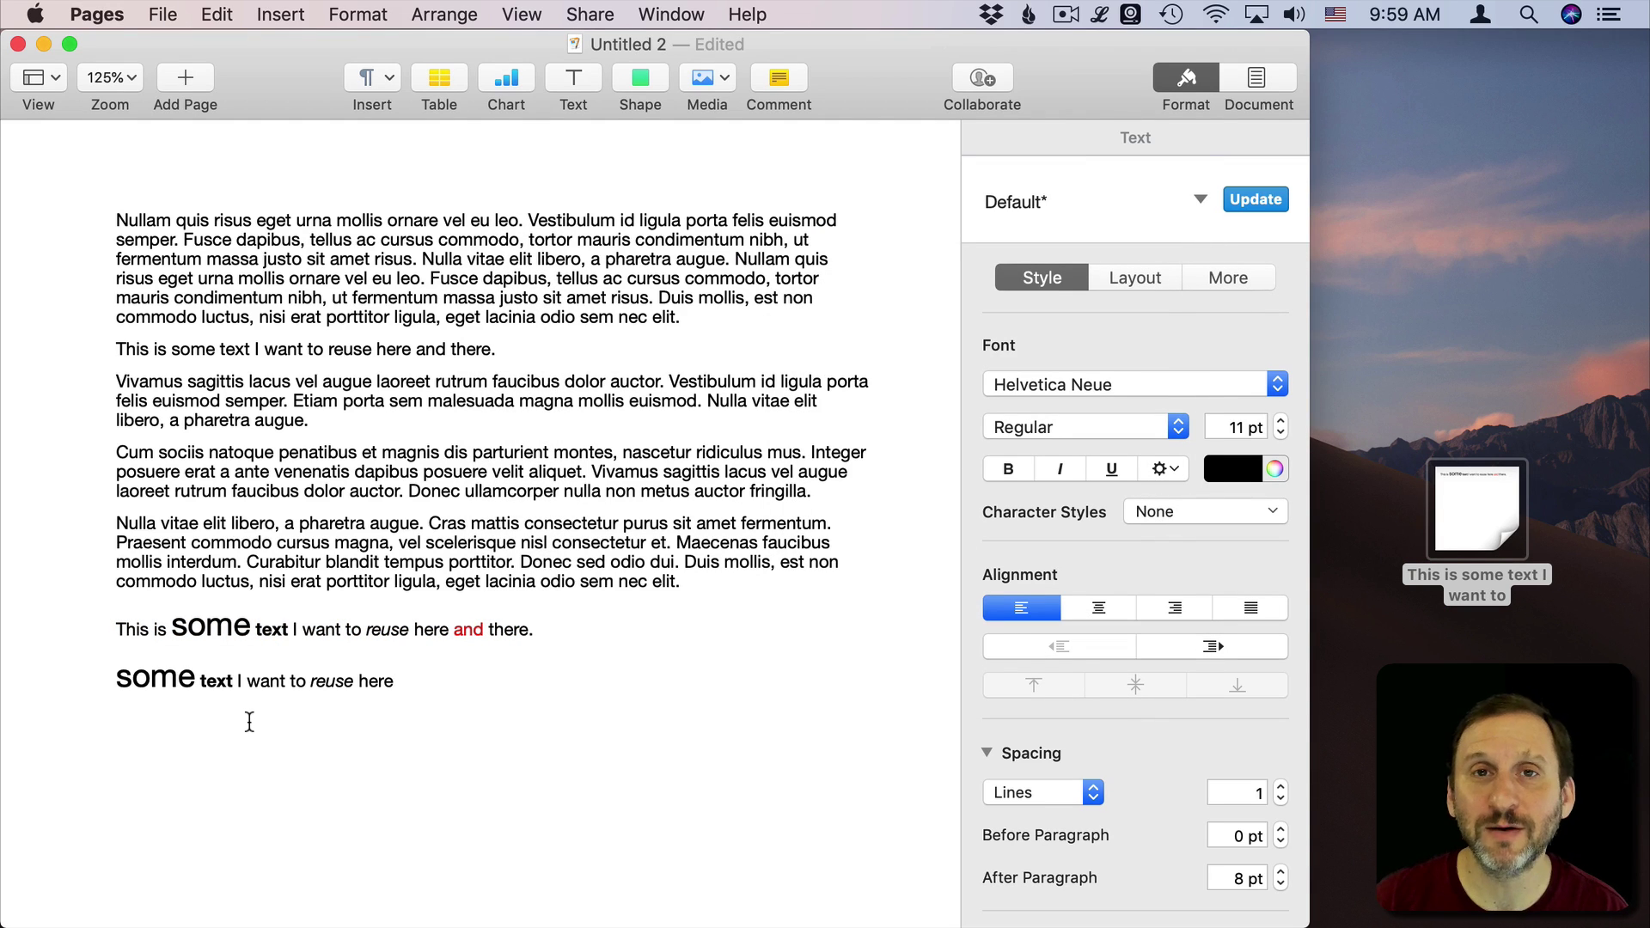